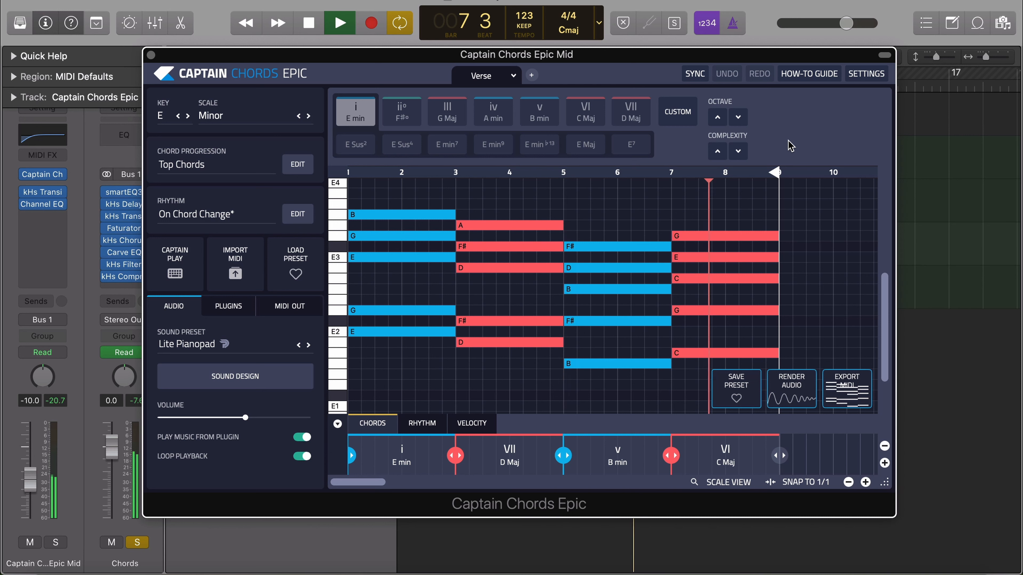
Stop playback, strip all four chords down to three notes, and raise the E min chord's complexity to five notes
key("space")
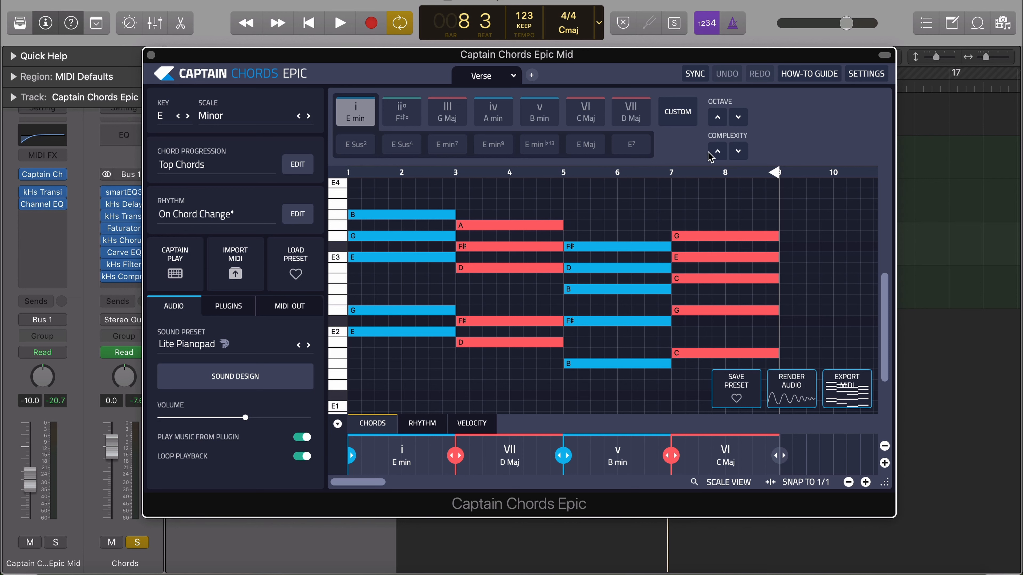
left_click(738, 151)
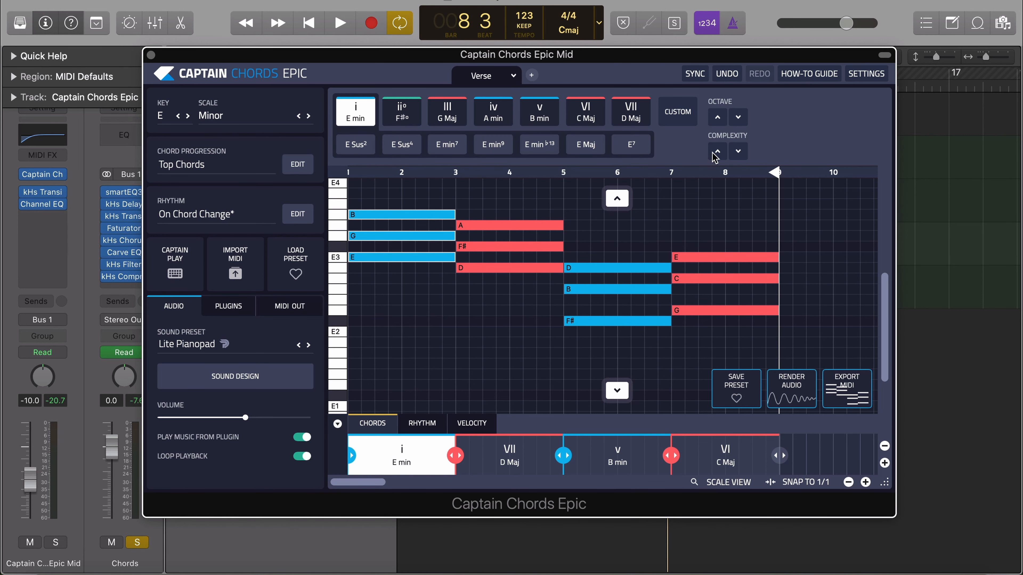
left_click(715, 153)
left_click(716, 153)
Raise the complexity of the D Maj, B min and C Maj chords by two levels each, to five notes
left_click(550, 214)
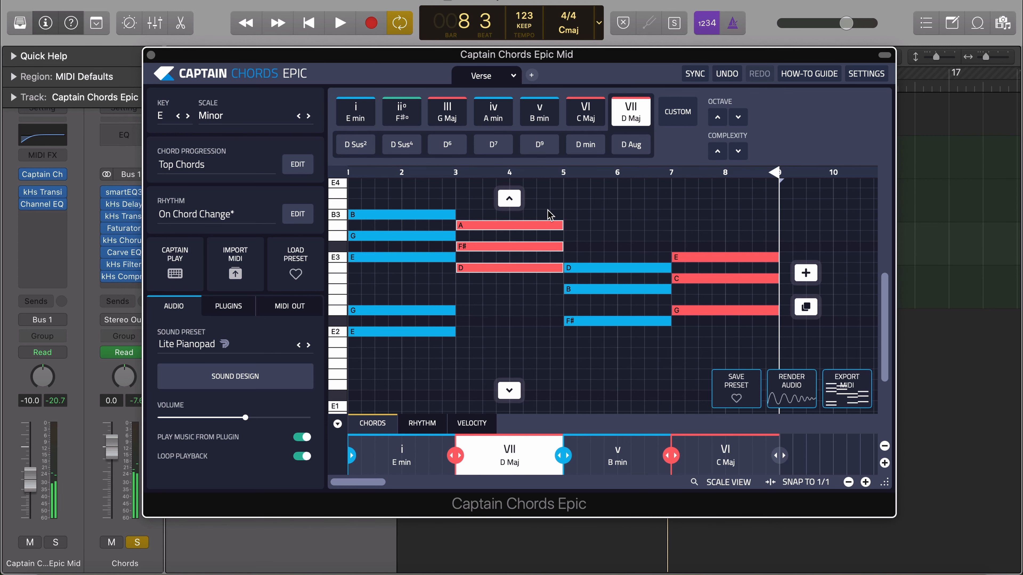
left_click(717, 151)
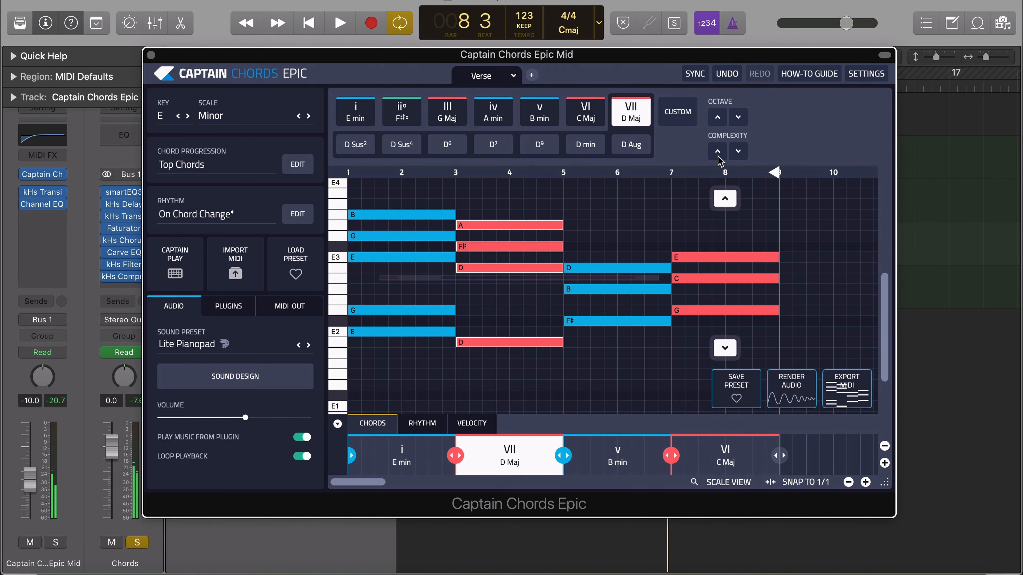
left_click(719, 156)
left_click(667, 223)
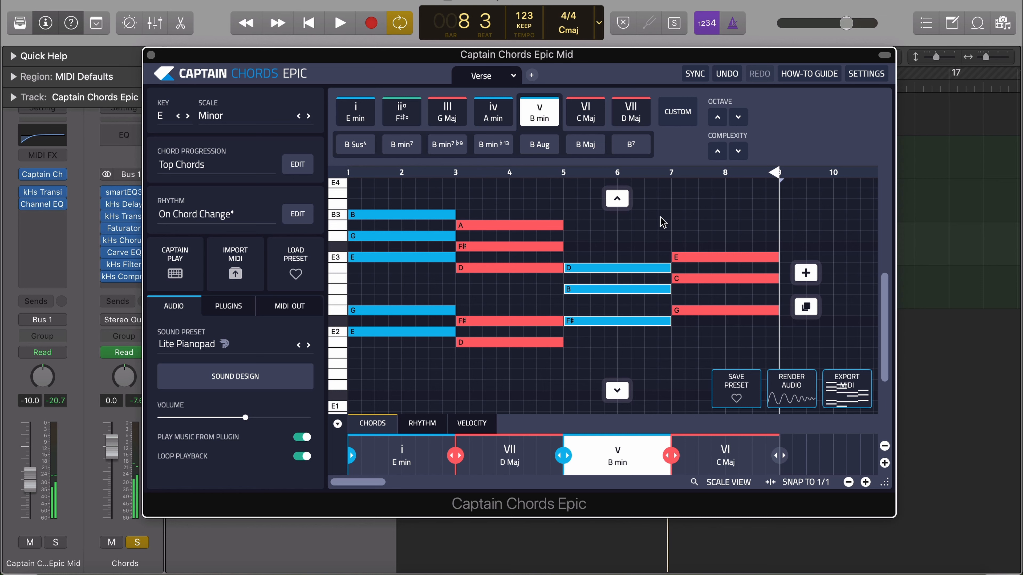
left_click(717, 153)
left_click(718, 153)
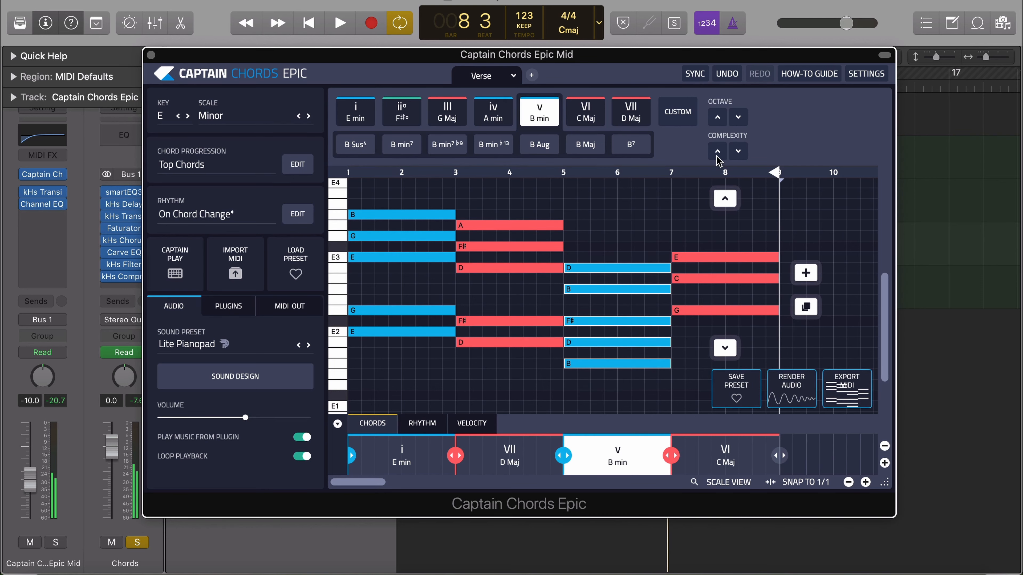
left_click(760, 226)
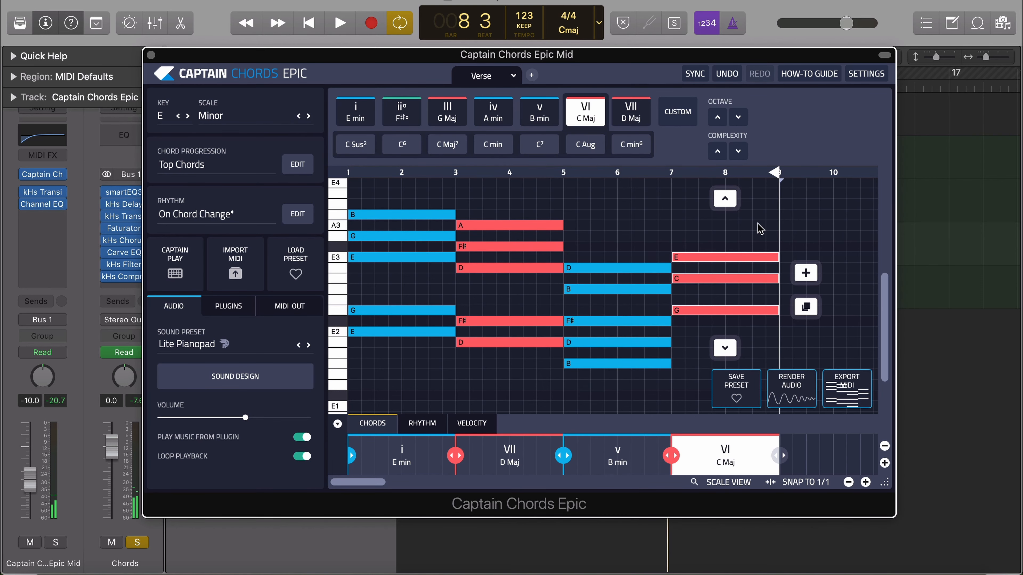
left_click(718, 152)
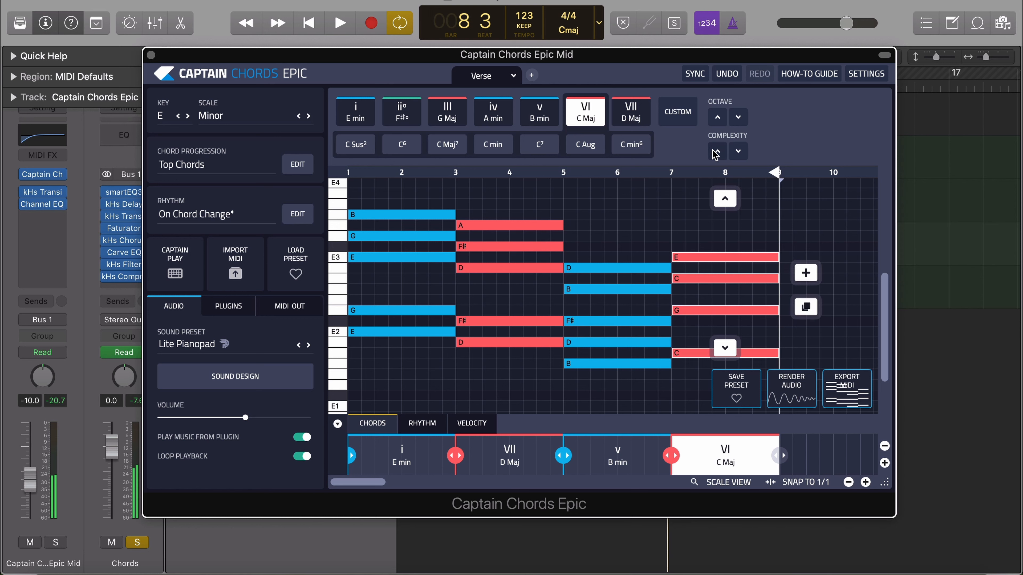
left_click(716, 153)
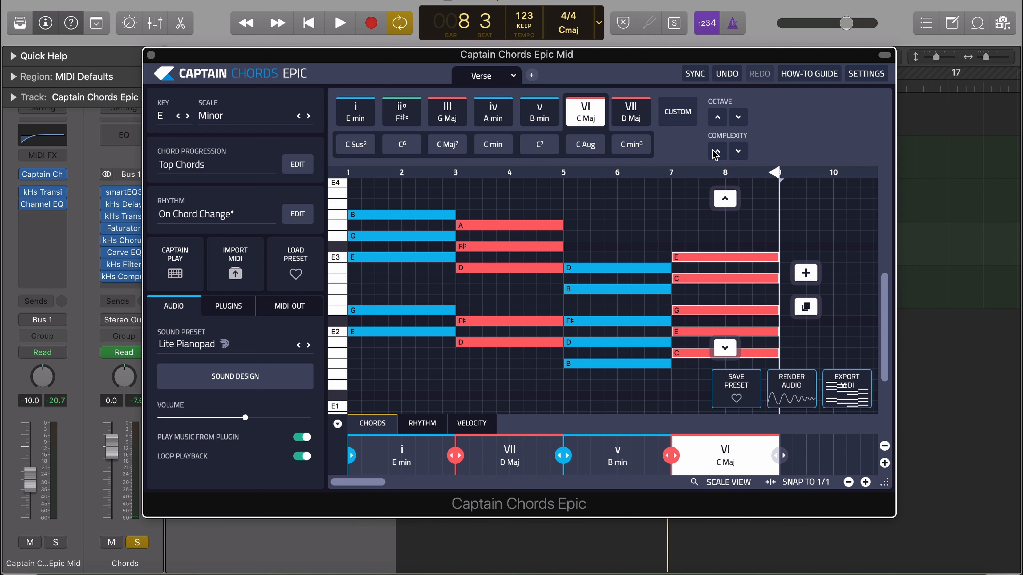
Try inverting the B min and C Maj chords upward
left_click(637, 238)
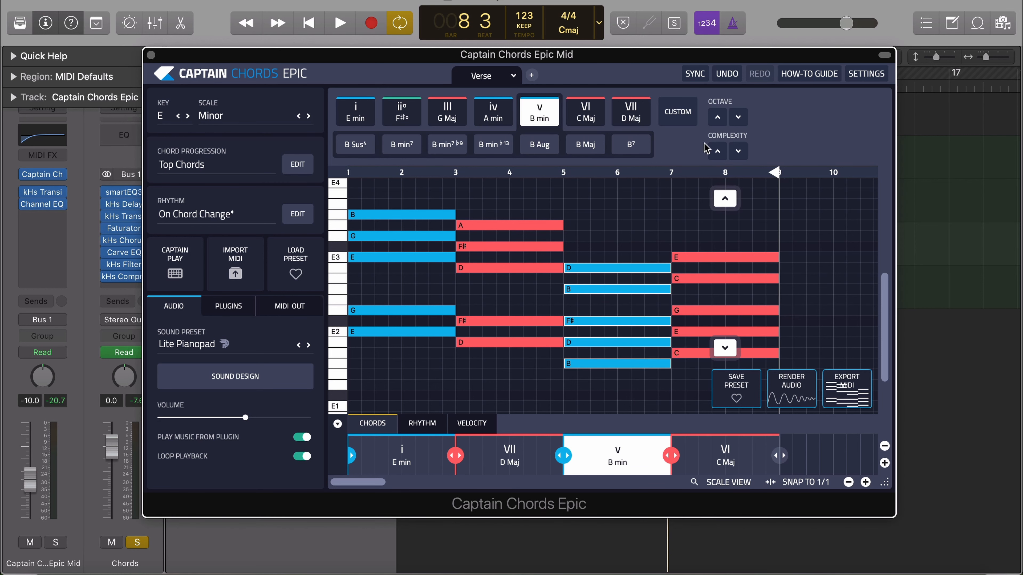
left_click(616, 199)
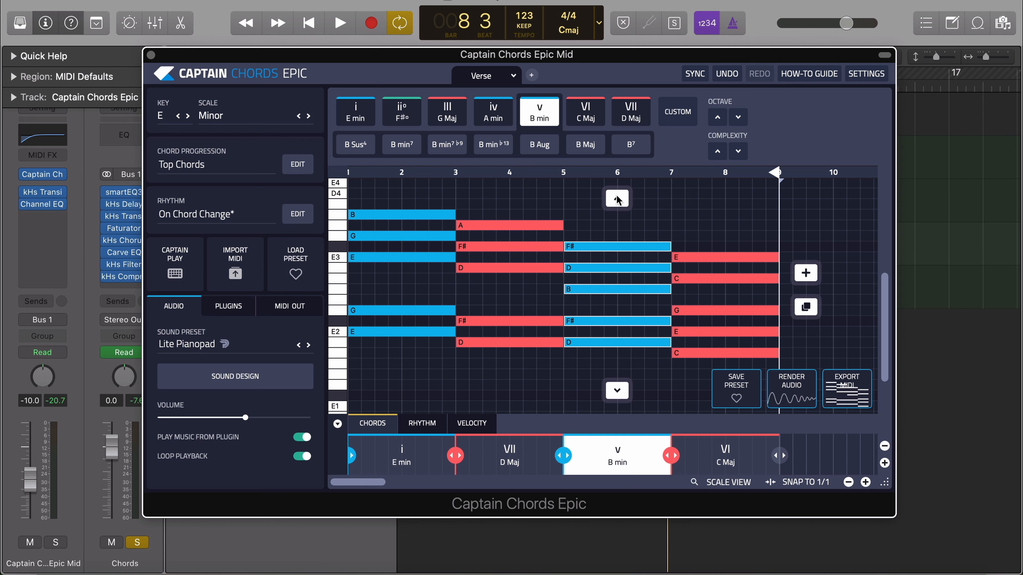
left_click(725, 199)
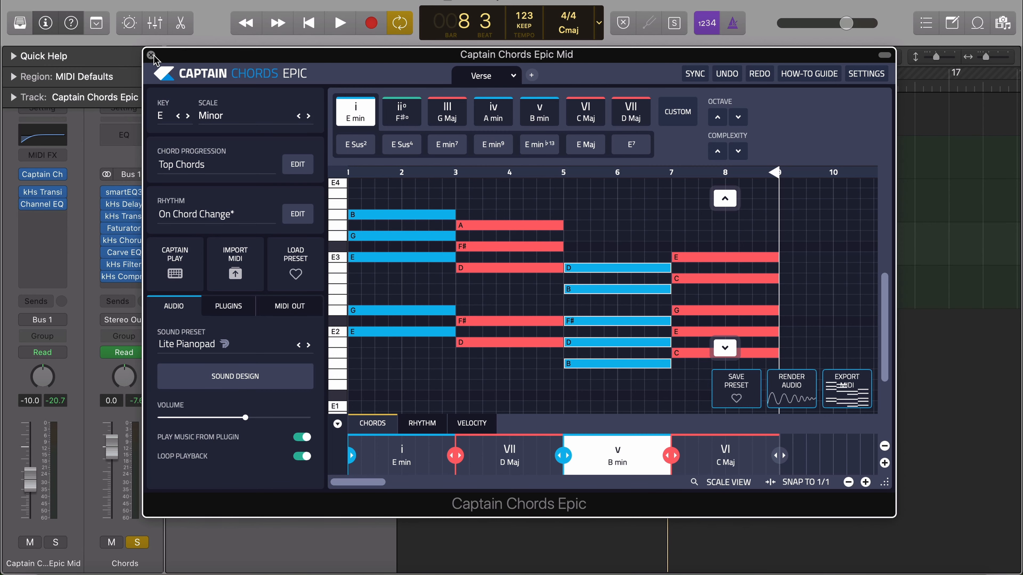
Close the plug-in window of the Captain Chords Epic Mid track and clear all active solos in the project
left_click(152, 55)
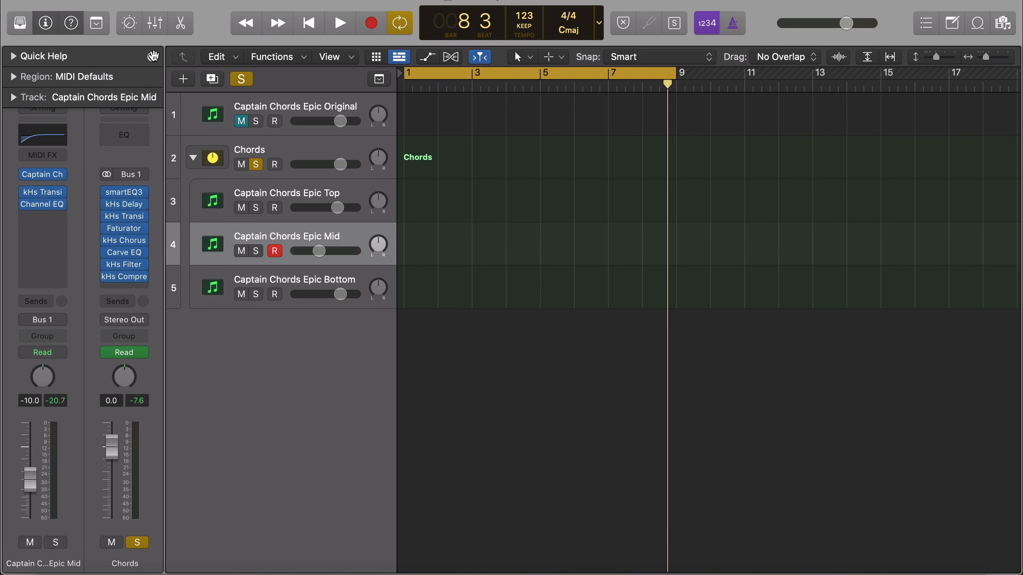
left_click(244, 80)
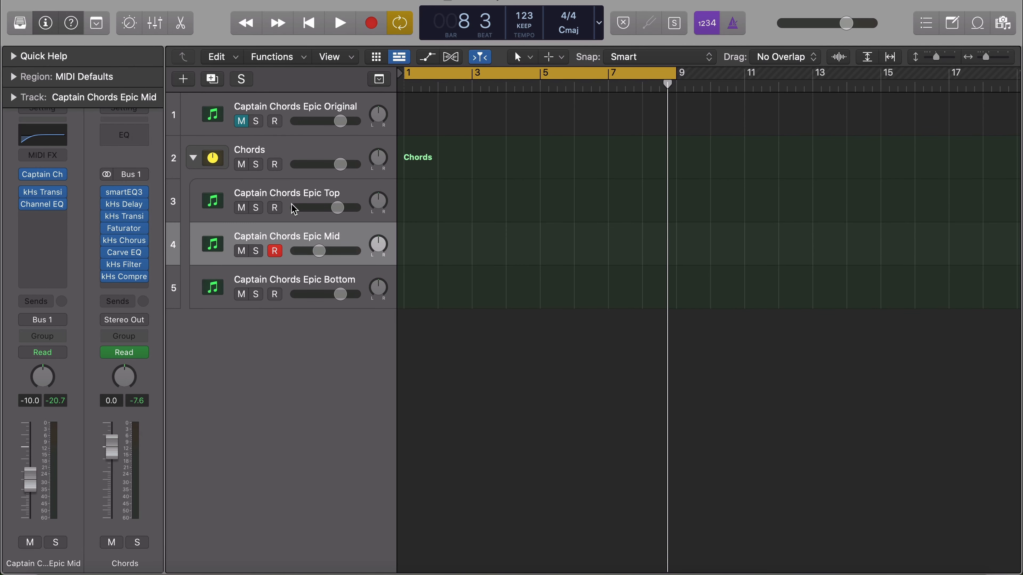
Inspect the Captain Chords instrument on the Top, Mid and Bottom tracks to compare their sound presets and chord notes
left_click(309, 287)
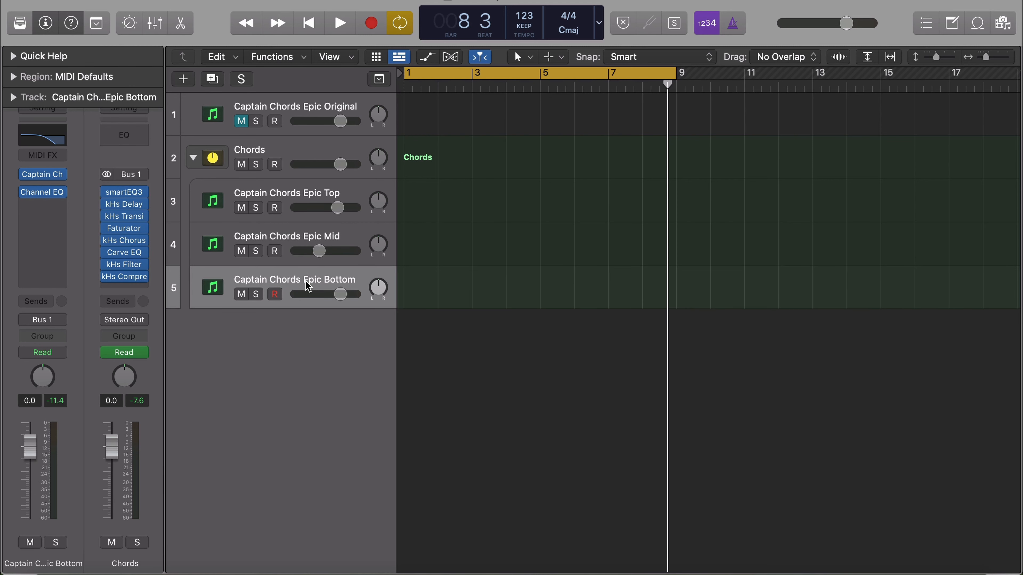
left_click(308, 245)
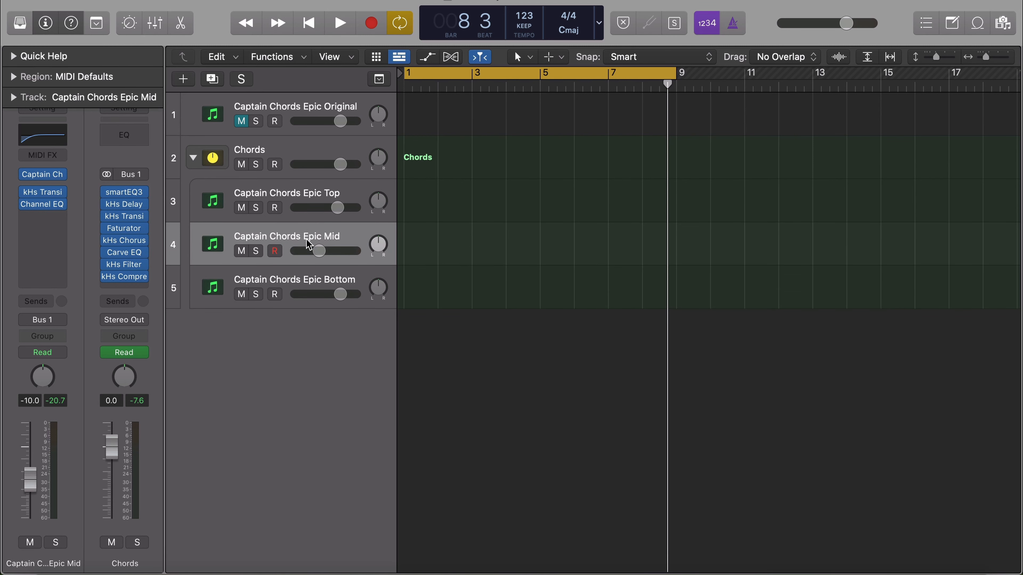
left_click(313, 187)
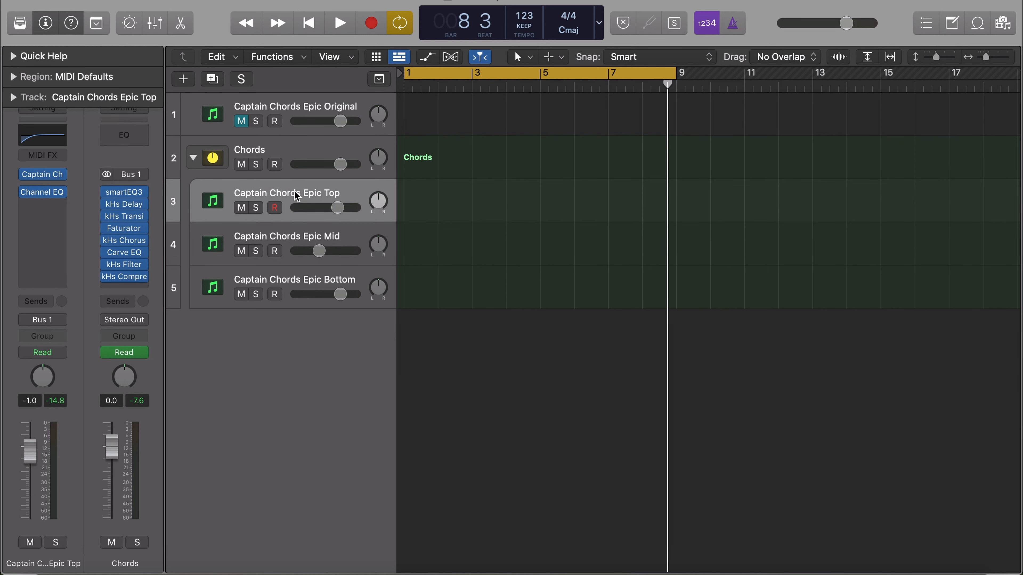
left_click(48, 176)
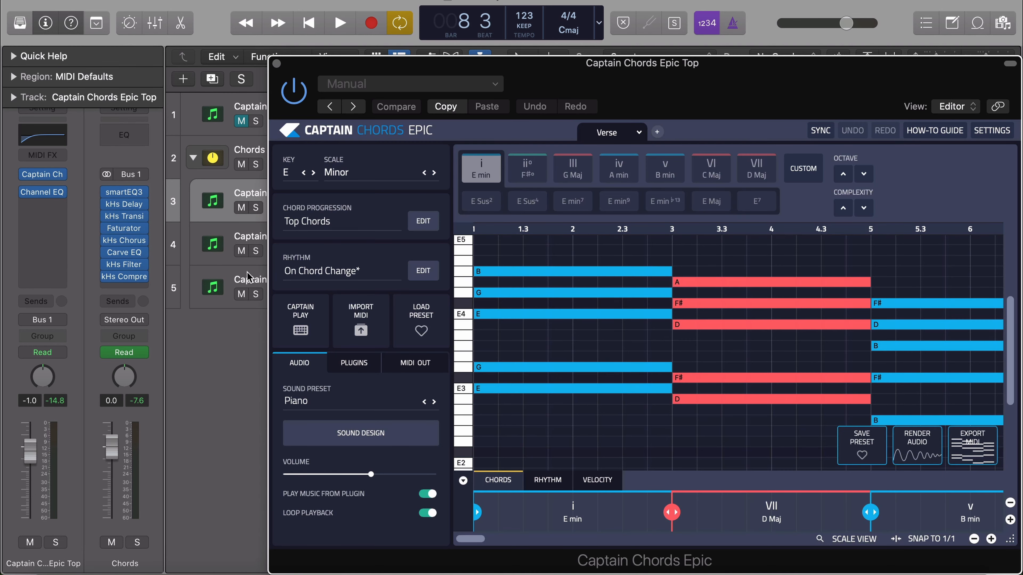
left_click(277, 63)
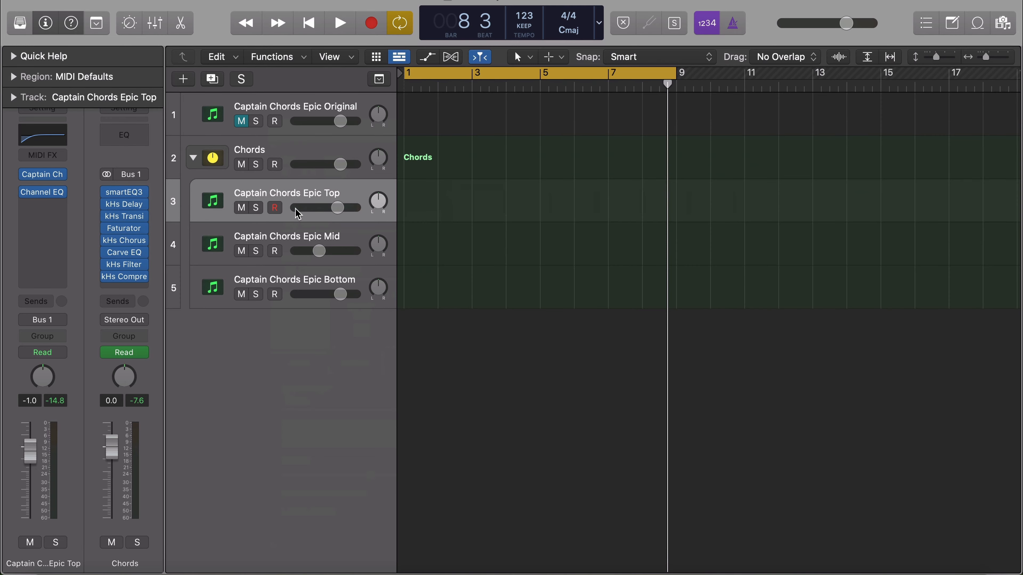
left_click(293, 237)
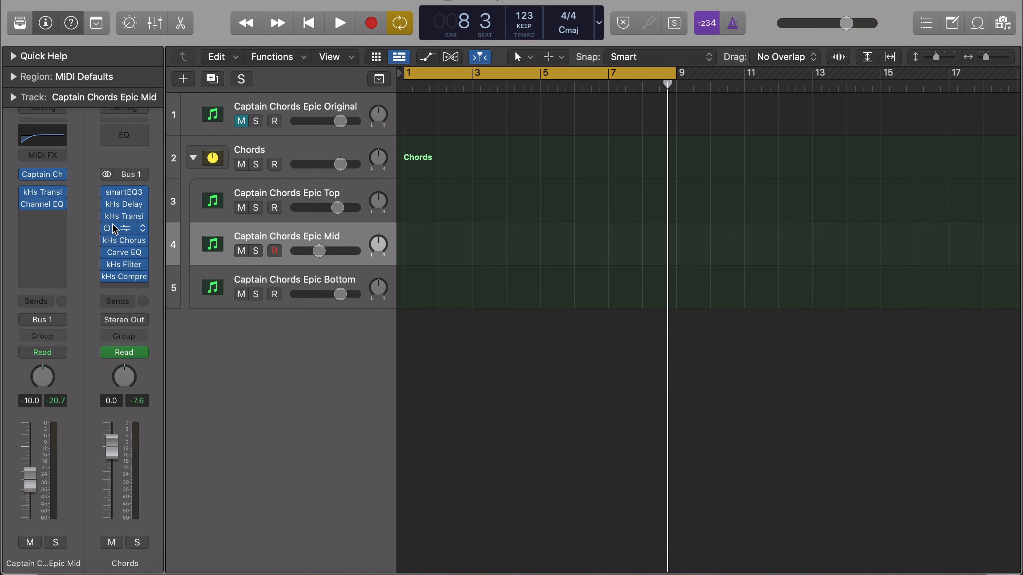
left_click(46, 175)
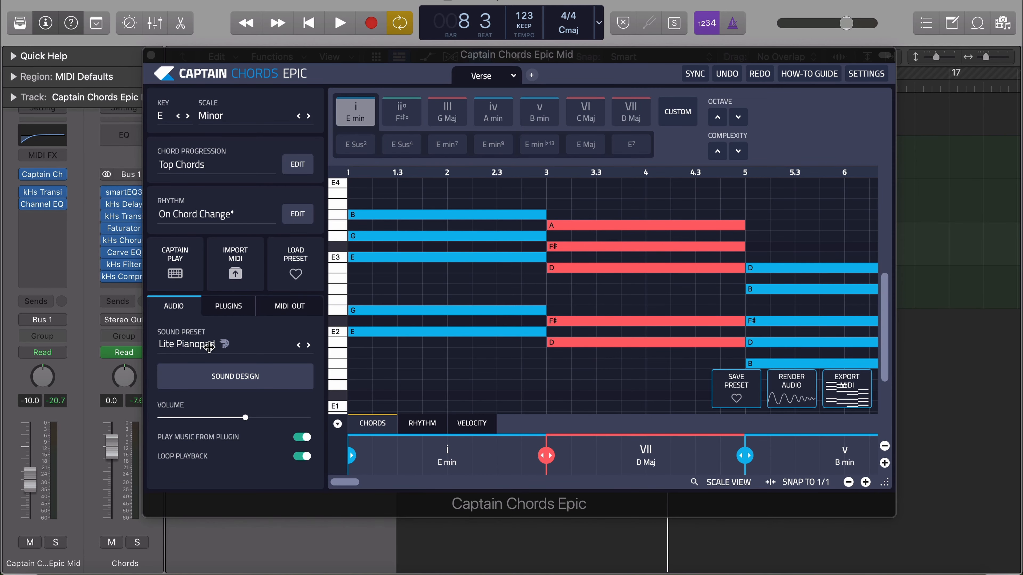
left_click(150, 54)
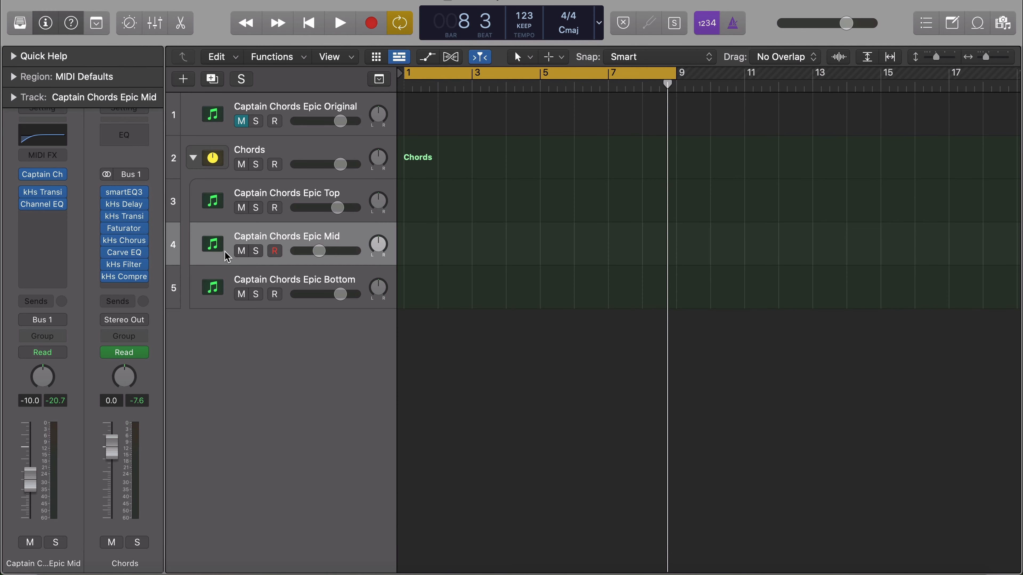
left_click(258, 280)
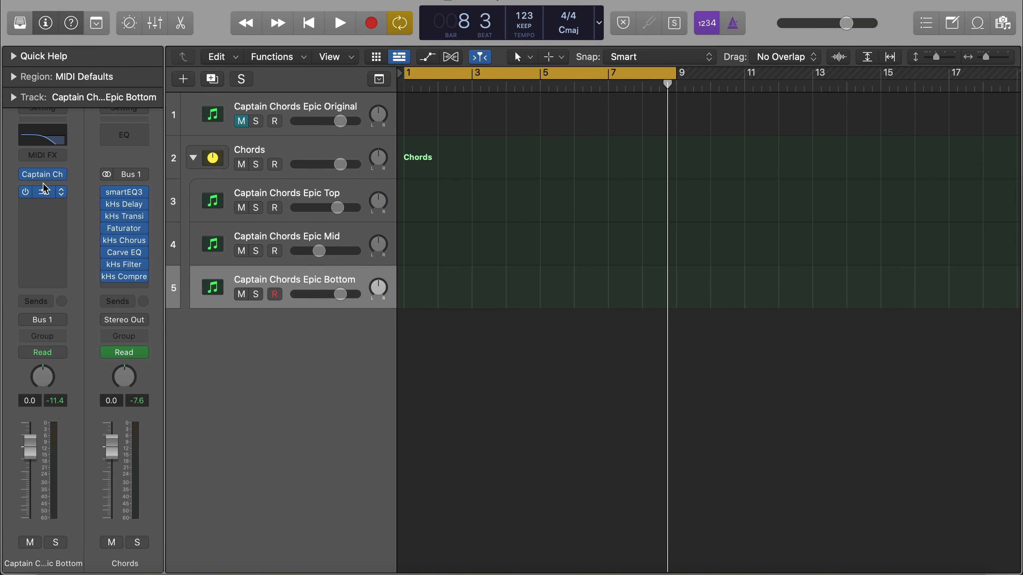
left_click(43, 176)
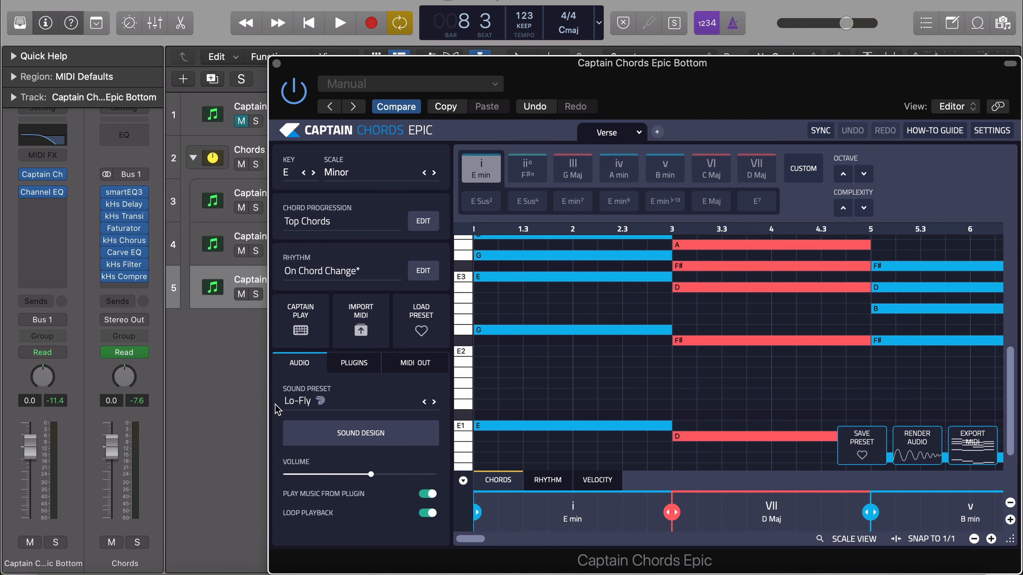
left_click(277, 64)
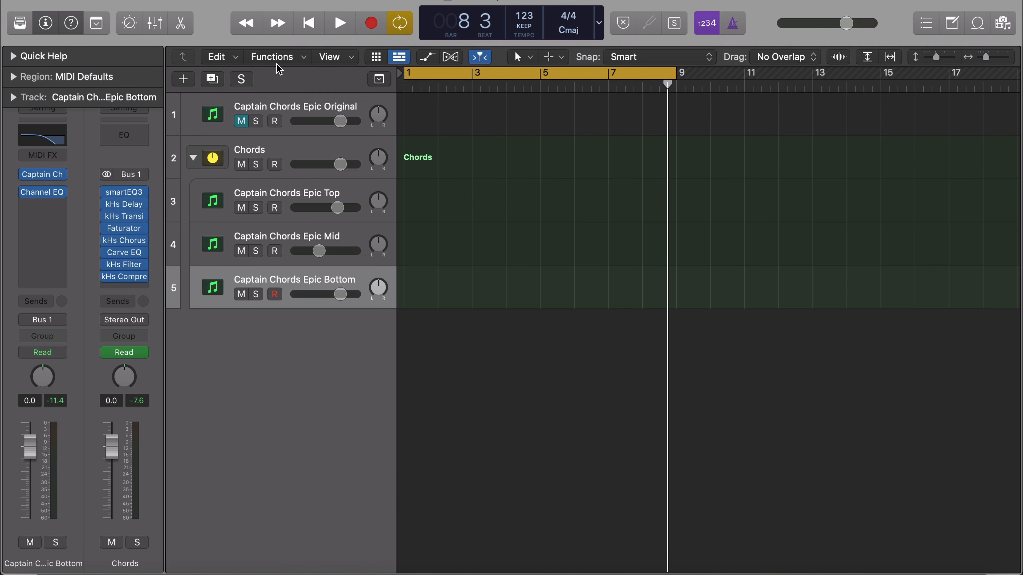
Audition the Captain Chords Epic Top track in solo, then stop playback and unsolo it
left_click(257, 209)
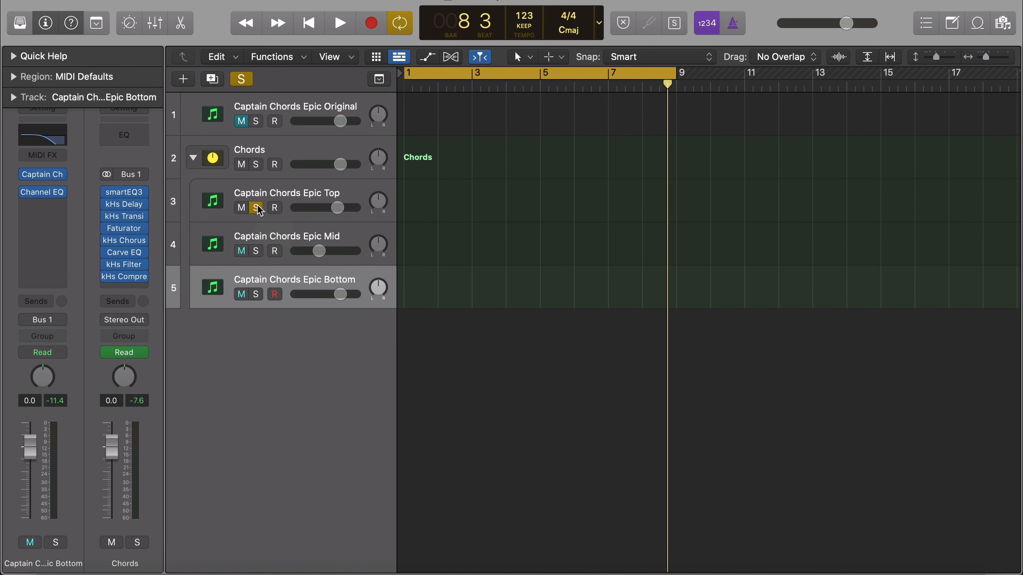
key("space")
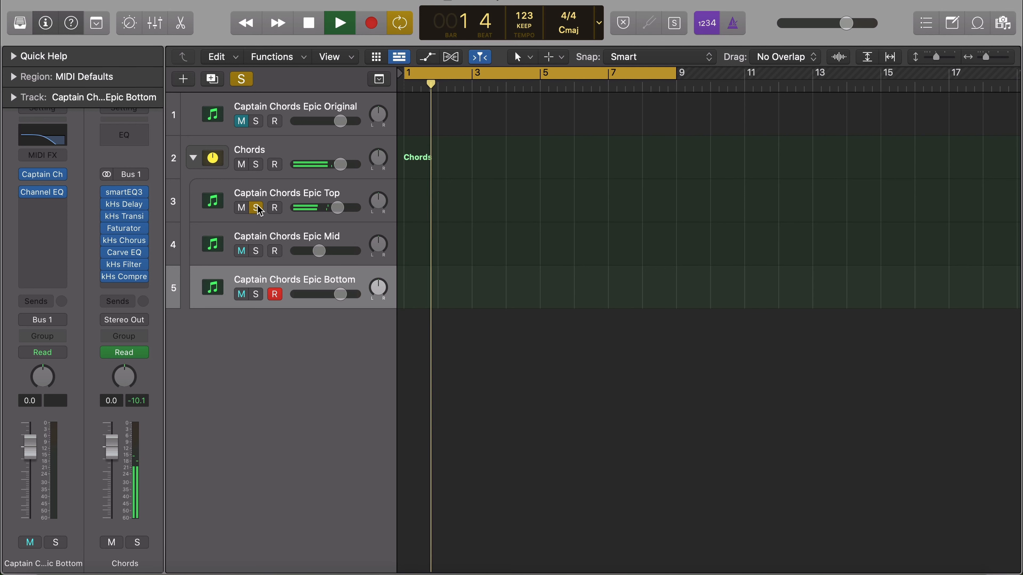
key("space")
left_click(257, 208)
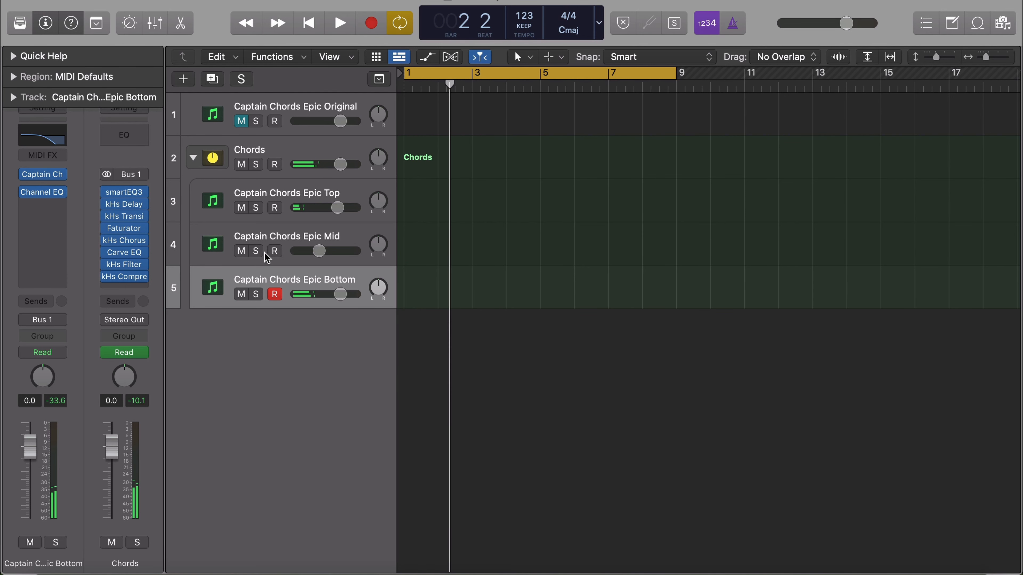
Audition the Captain Chords Epic Mid track in solo, then stop playback and unsolo it
left_click(257, 252)
key("space")
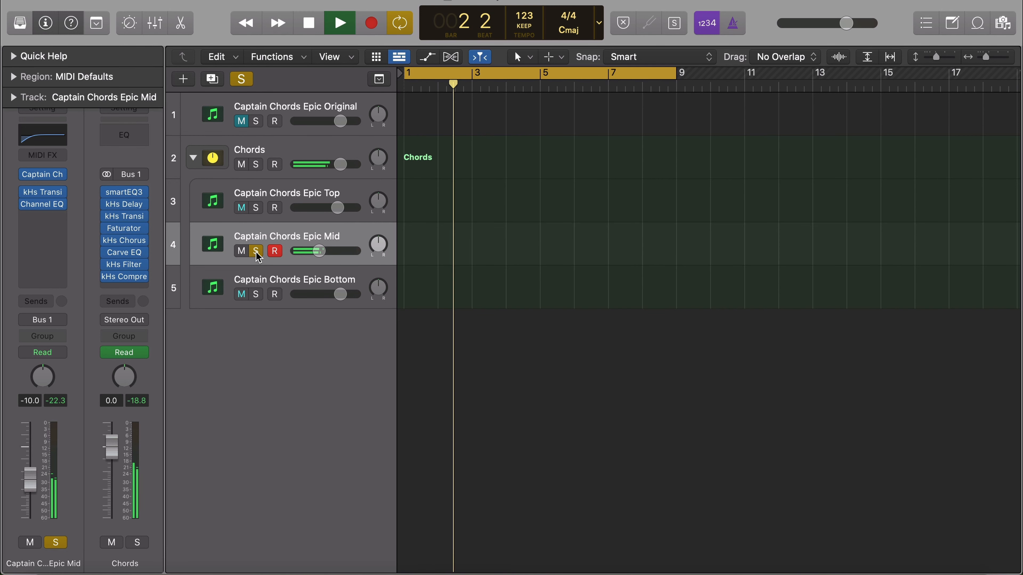
key("space")
left_click(256, 251)
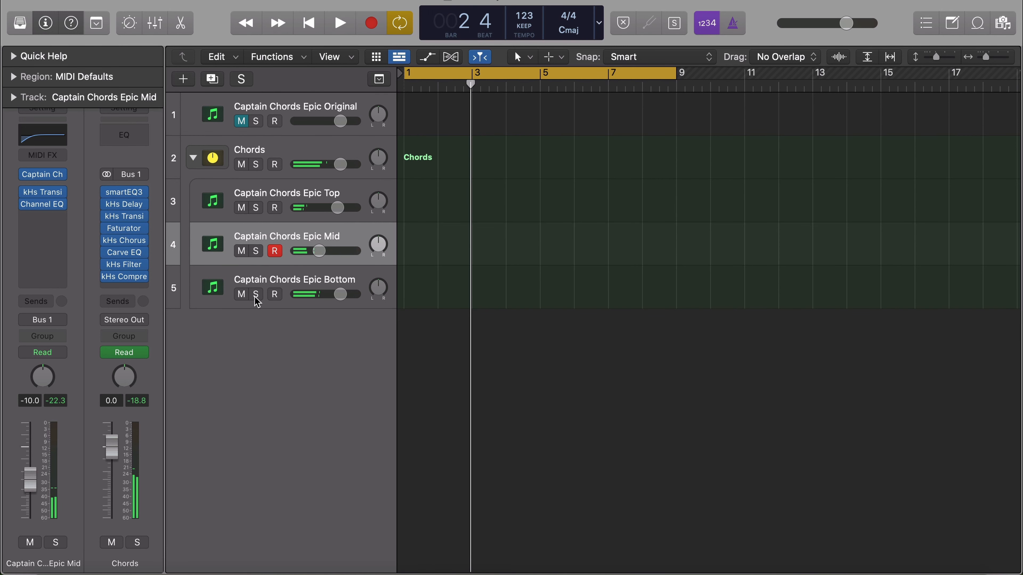
Audition the Captain Chords Epic Bottom track in solo, then stop playback and unsolo it
left_click(256, 294)
key("space")
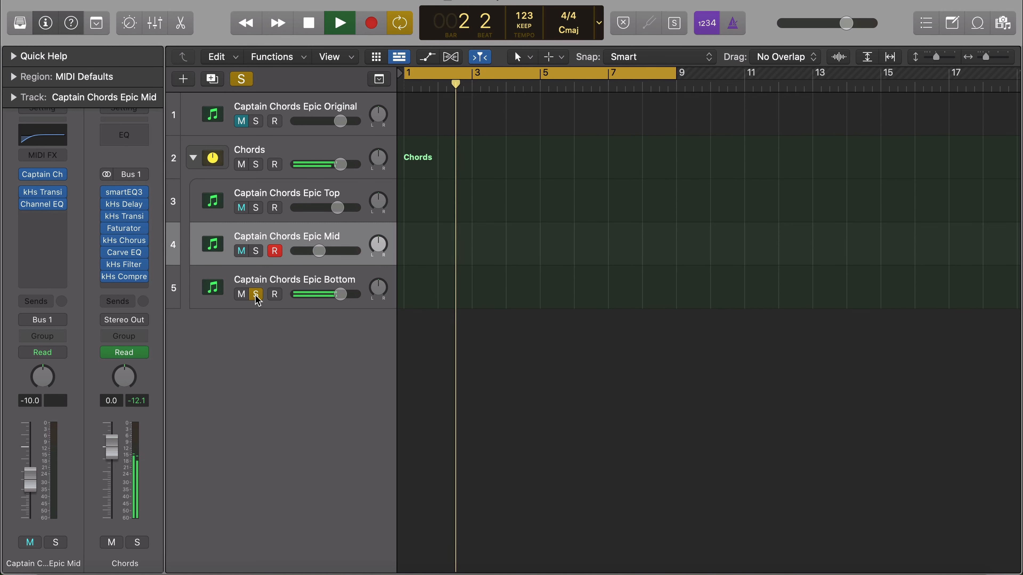
key("space")
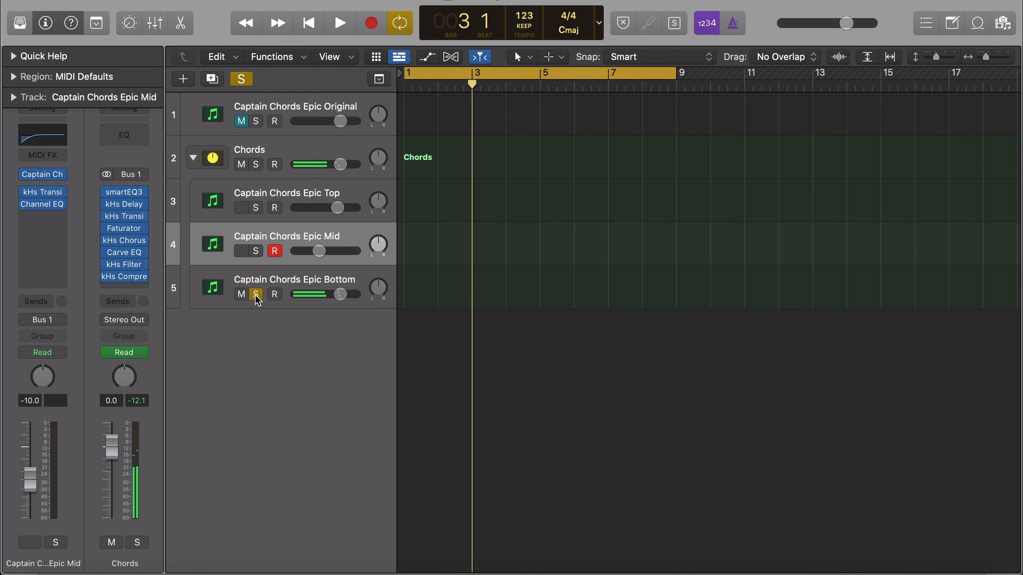
left_click(256, 295)
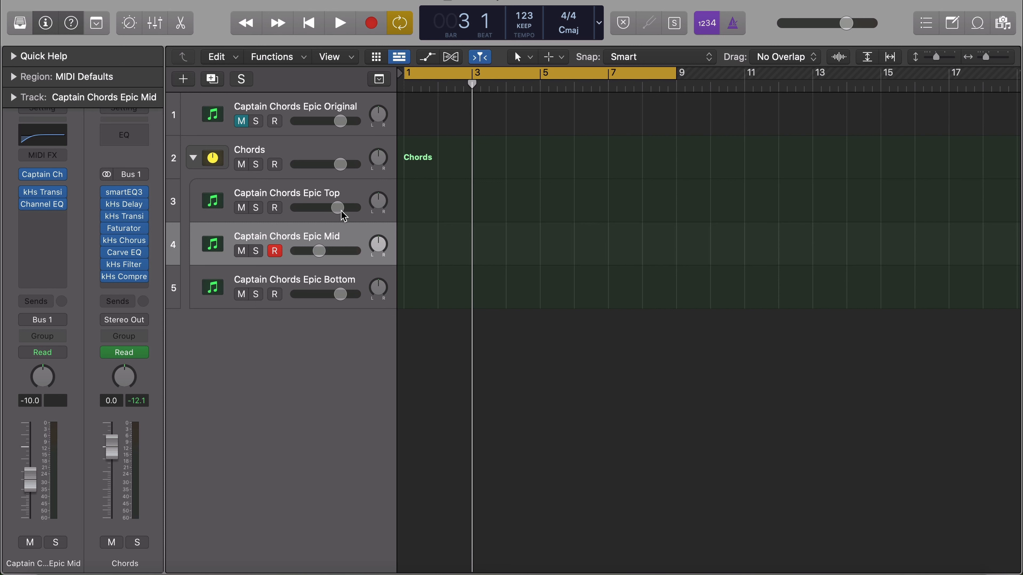
Check the volume levels of the Captain Chords Epic Mid and Bottom tracks
mouse_move(317, 252)
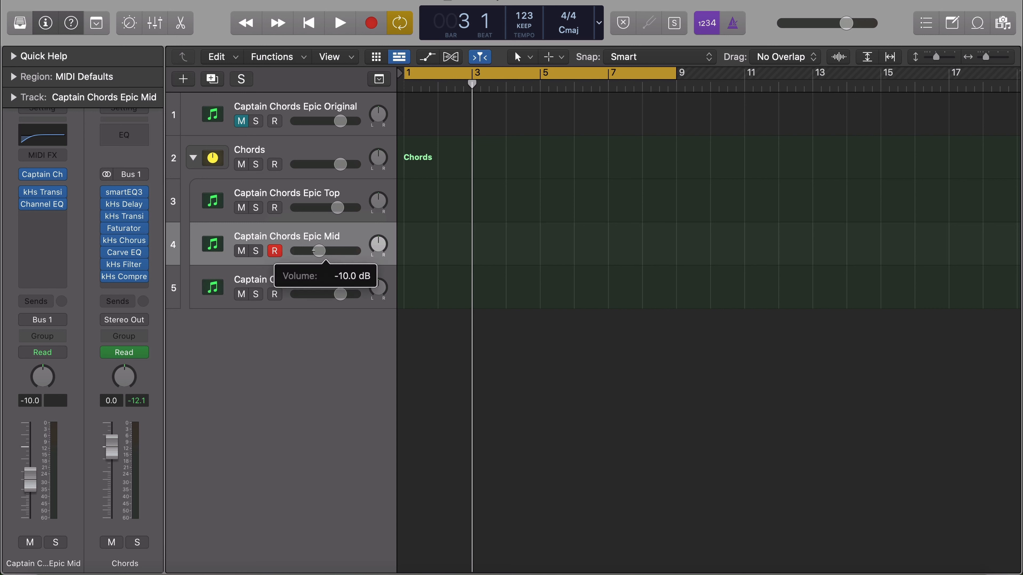
mouse_move(341, 294)
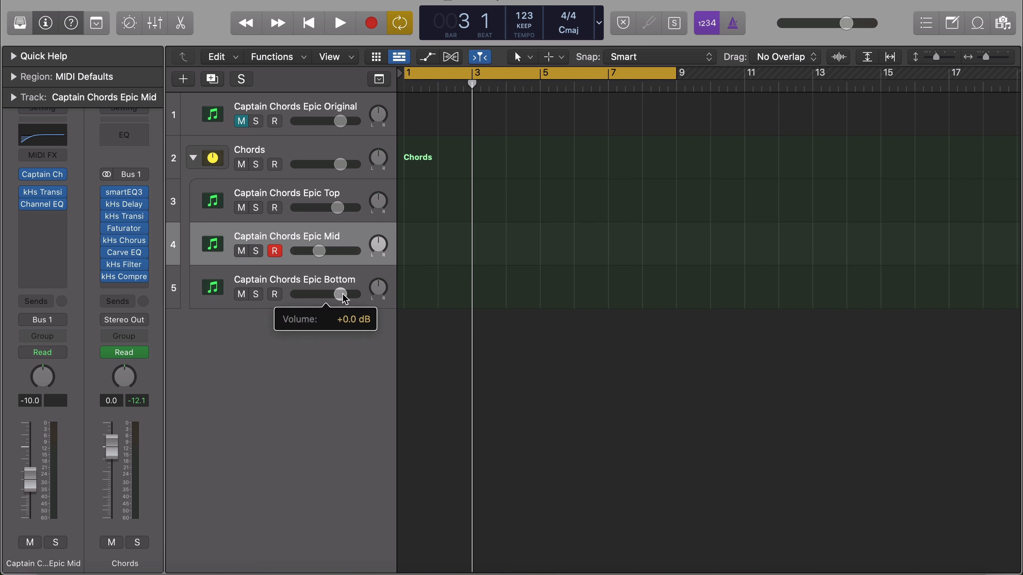
Inspect the Channel EQ curves on the Captain Chords Epic Top and Mid tracks, closing each plug-in window after viewing
left_click(292, 200)
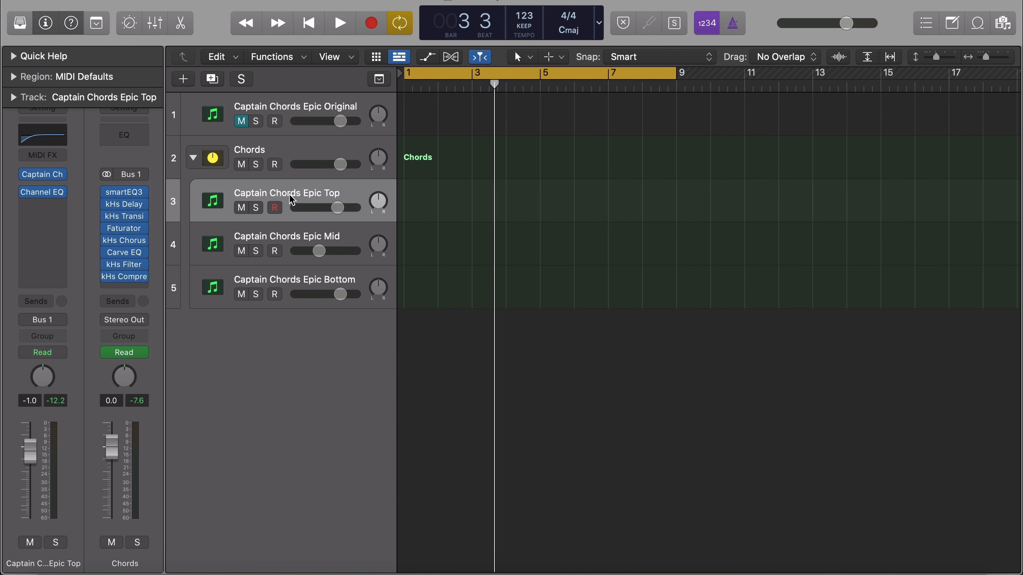
left_click(42, 135)
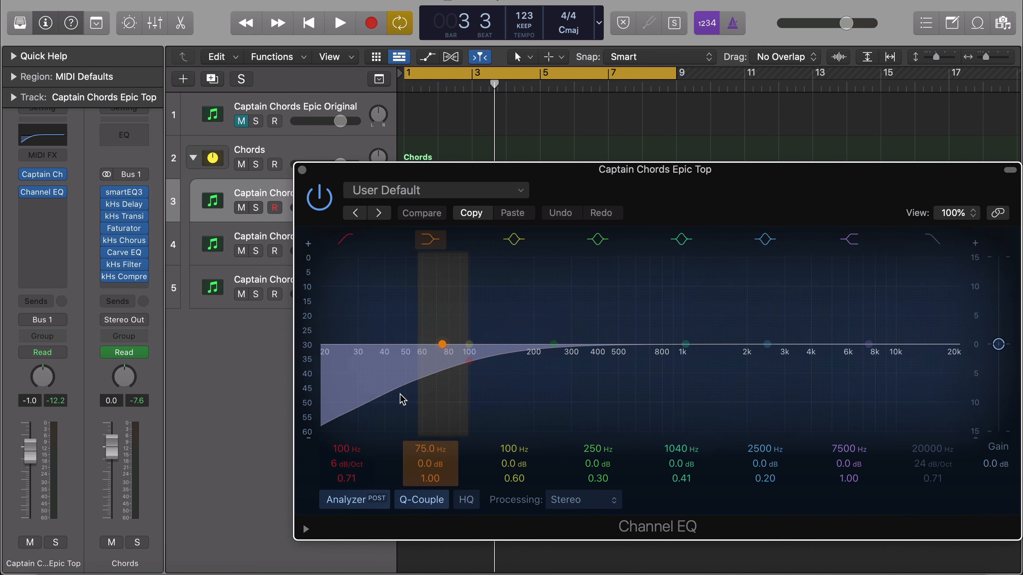
left_click(302, 170)
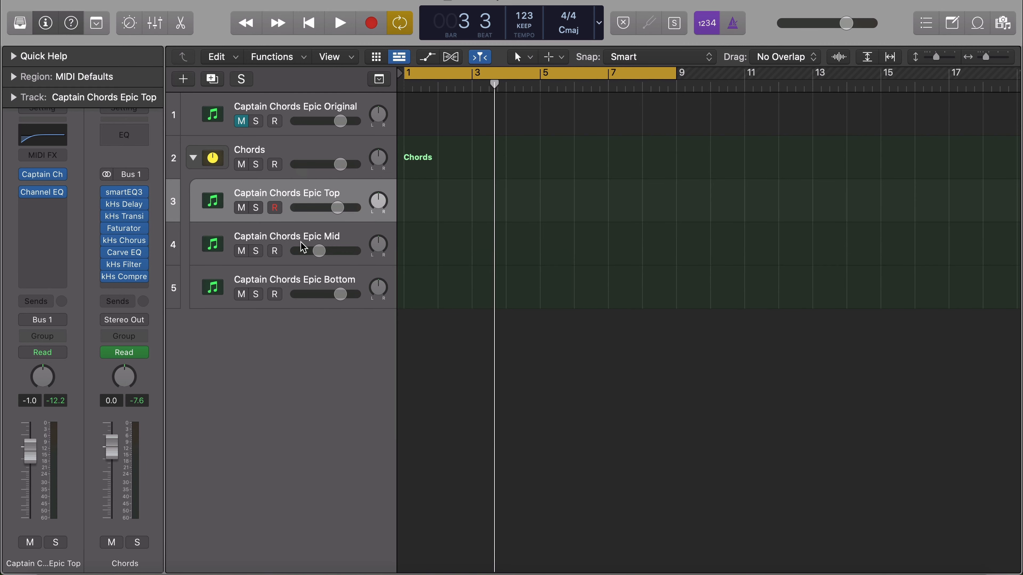
left_click(186, 224)
left_click(41, 135)
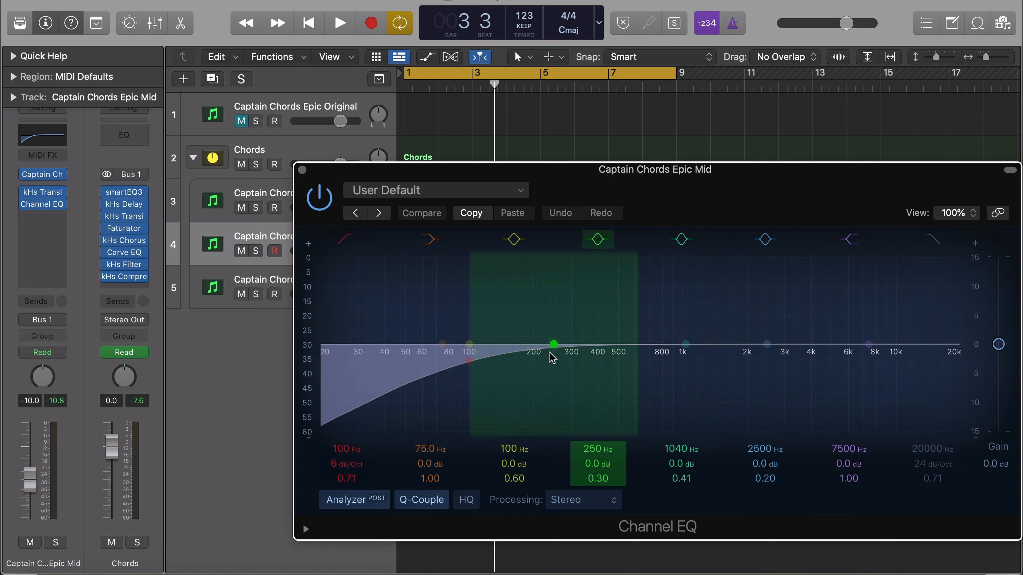
left_click(303, 170)
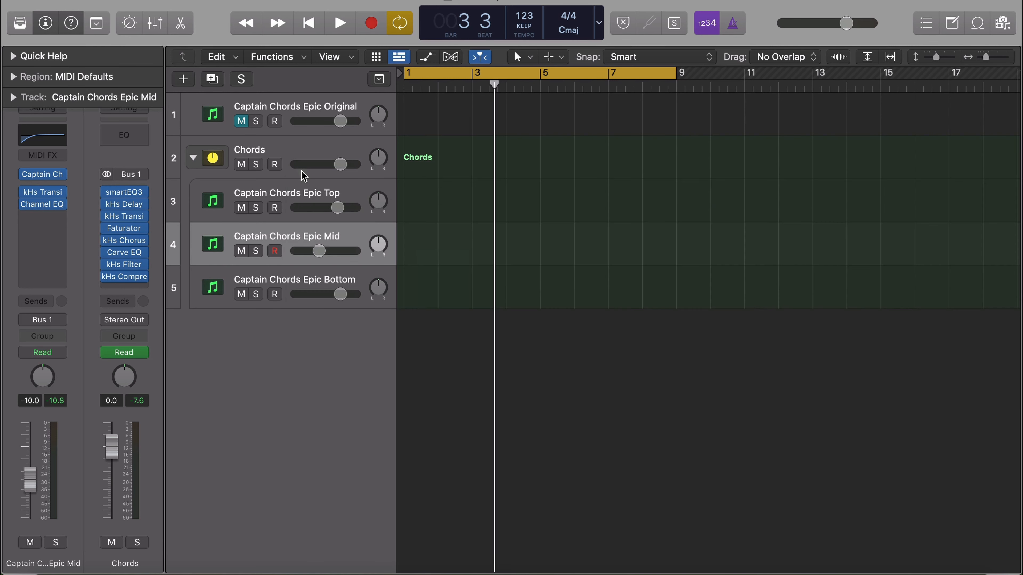
Select the Chords track stack, then collapse and re-expand its subtracks
left_click(310, 151)
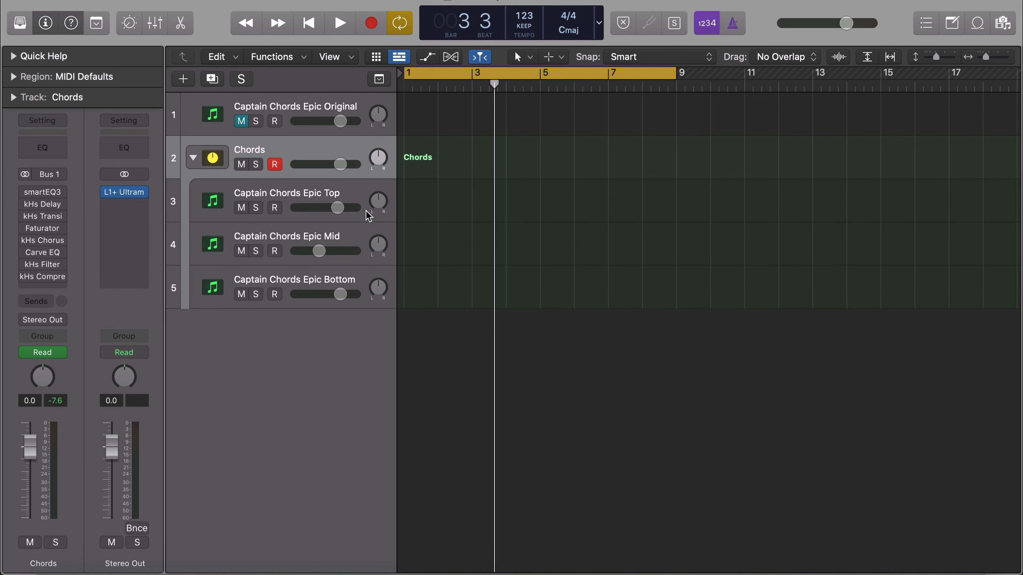
left_click(194, 158)
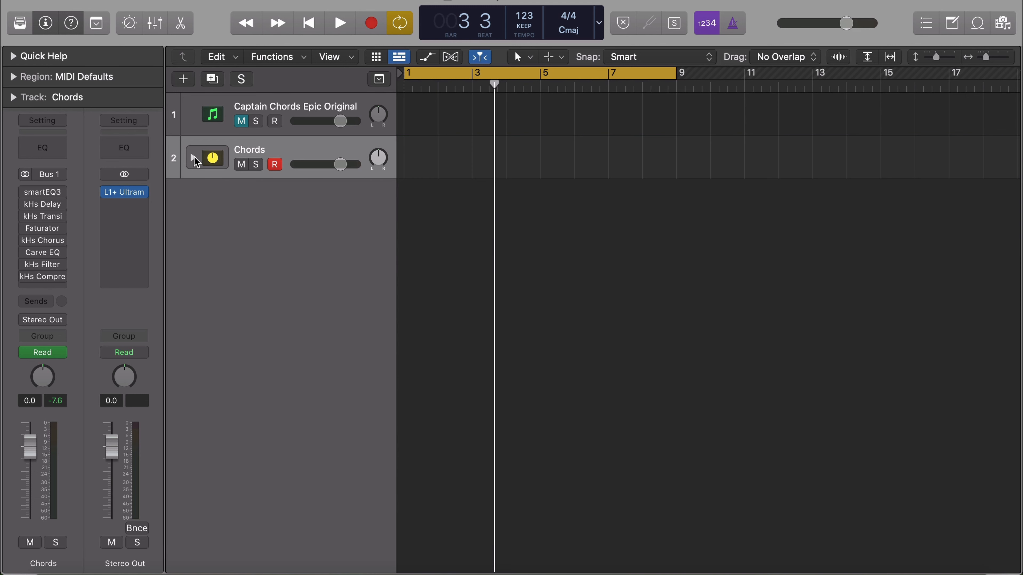
left_click(195, 160)
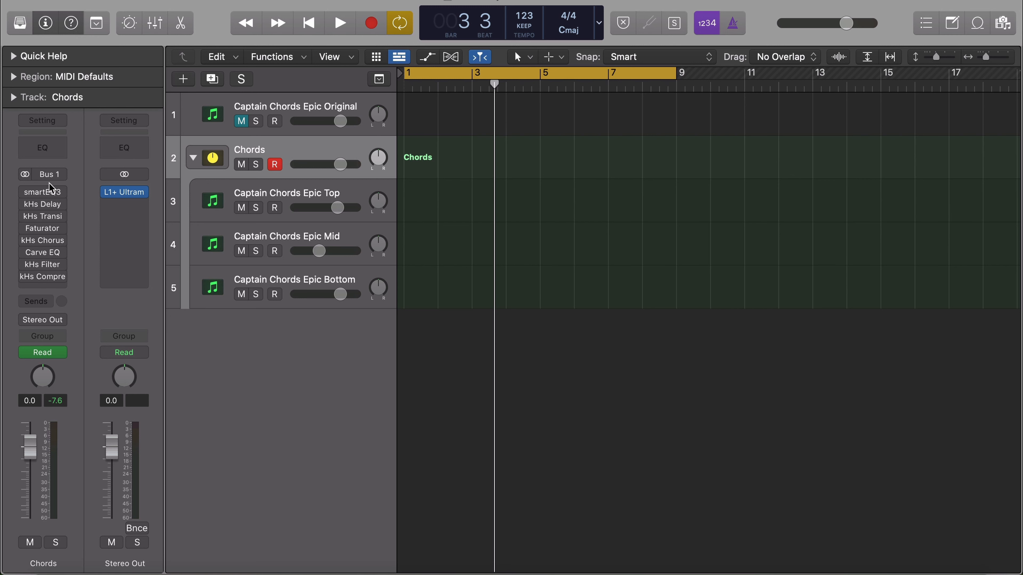
Enable smartEQ3 on the Chords stack, compare the sound with it bypassed and active, and close its window
left_click(25, 193)
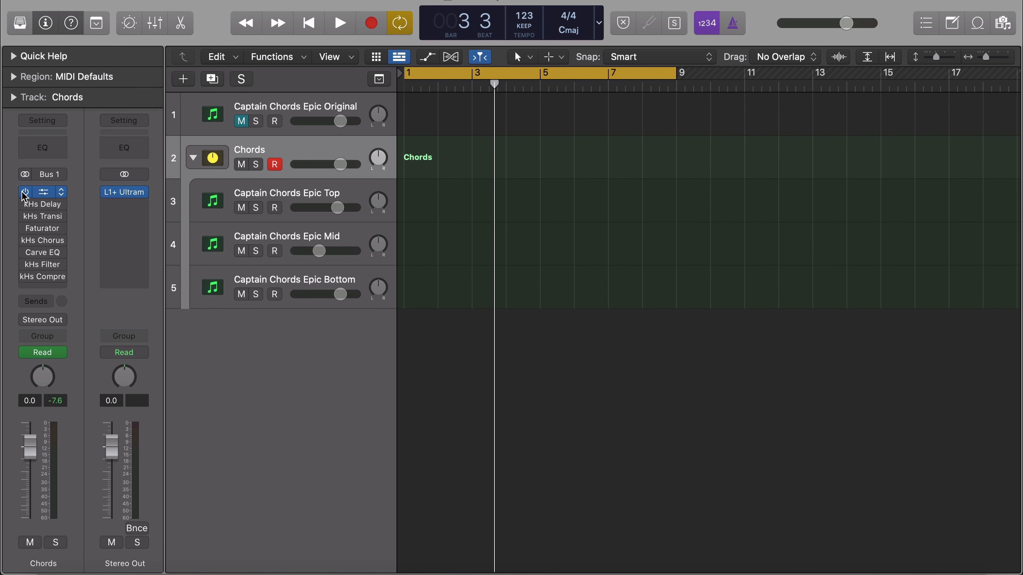
left_click(44, 192)
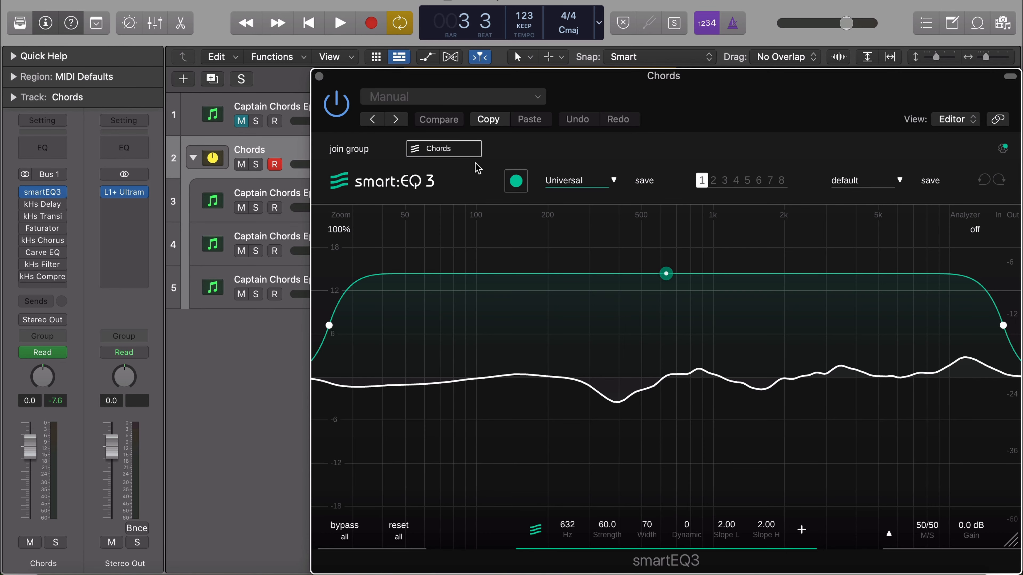
left_click_drag(677, 101, 537, 53)
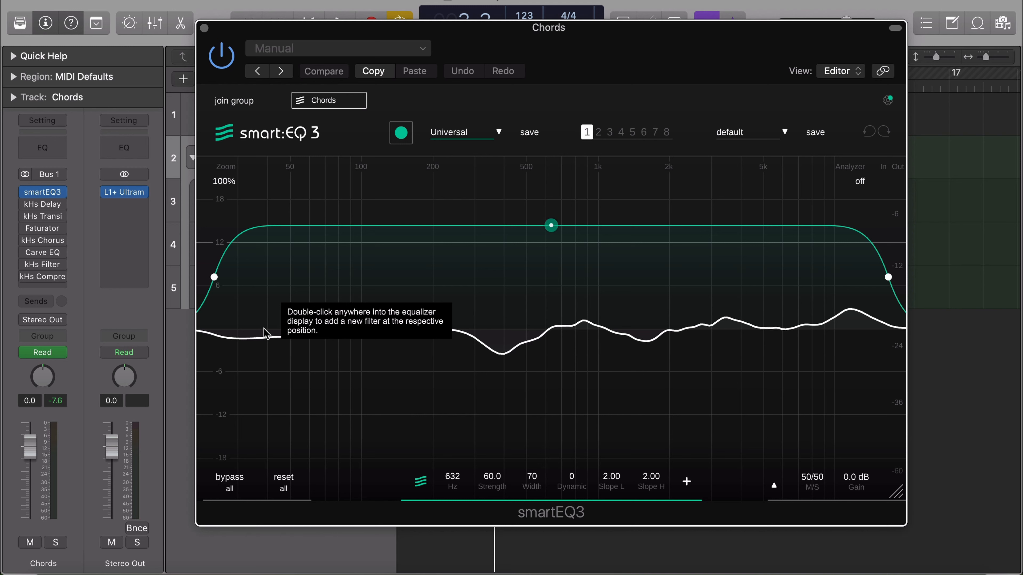
left_click(216, 59)
key("space")
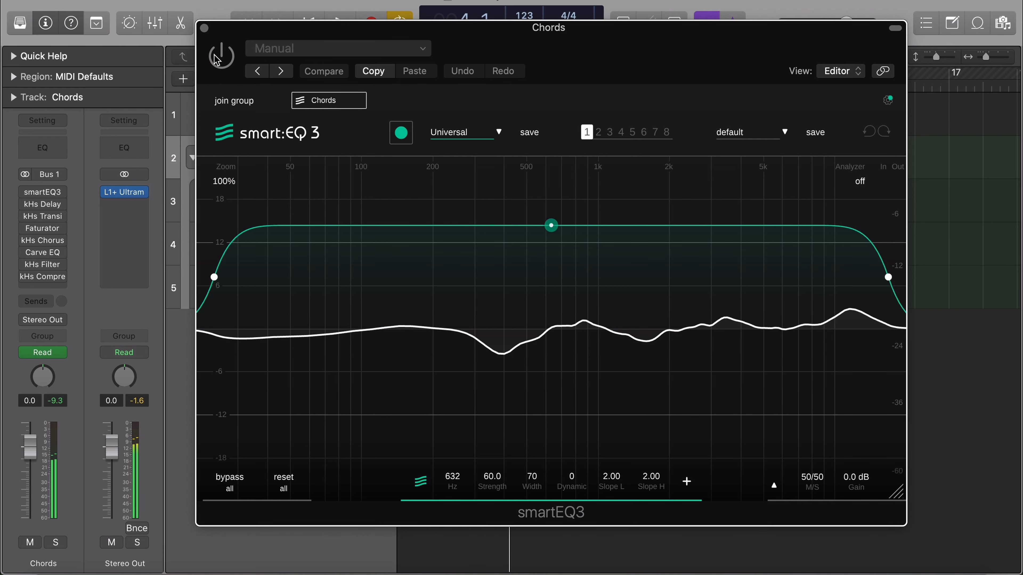
left_click(215, 56)
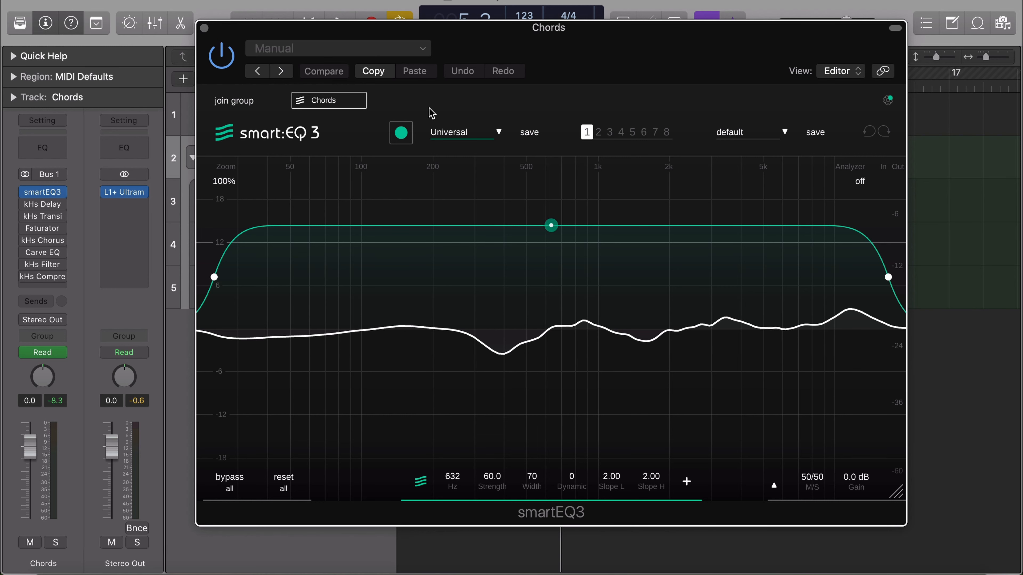
left_click(205, 28)
Enable kHs Delay on the Chords stack, compare playback with it bypassed and active, and close its window
left_click(27, 208)
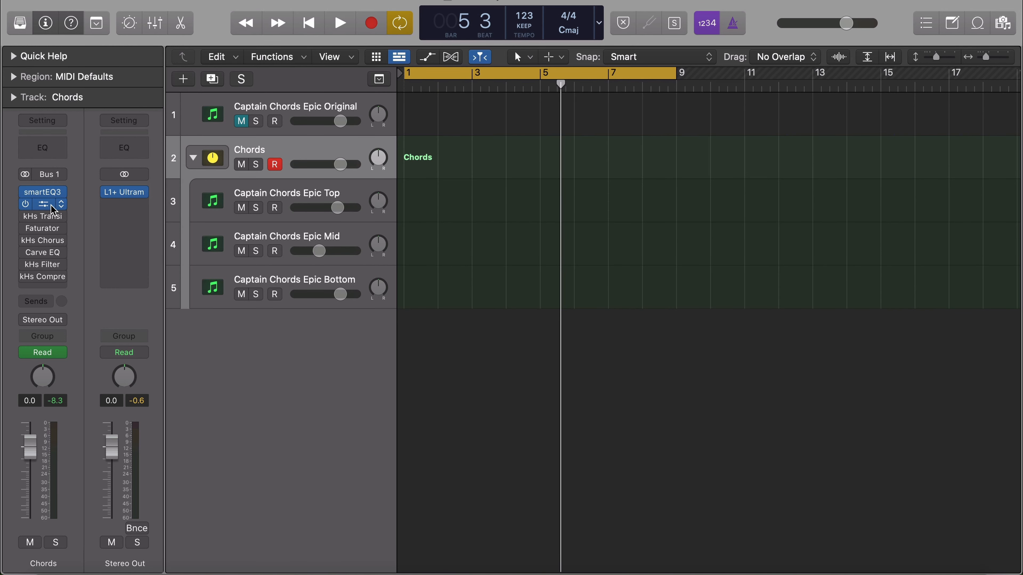
left_click(42, 205)
left_click_drag(460, 177, 539, 152)
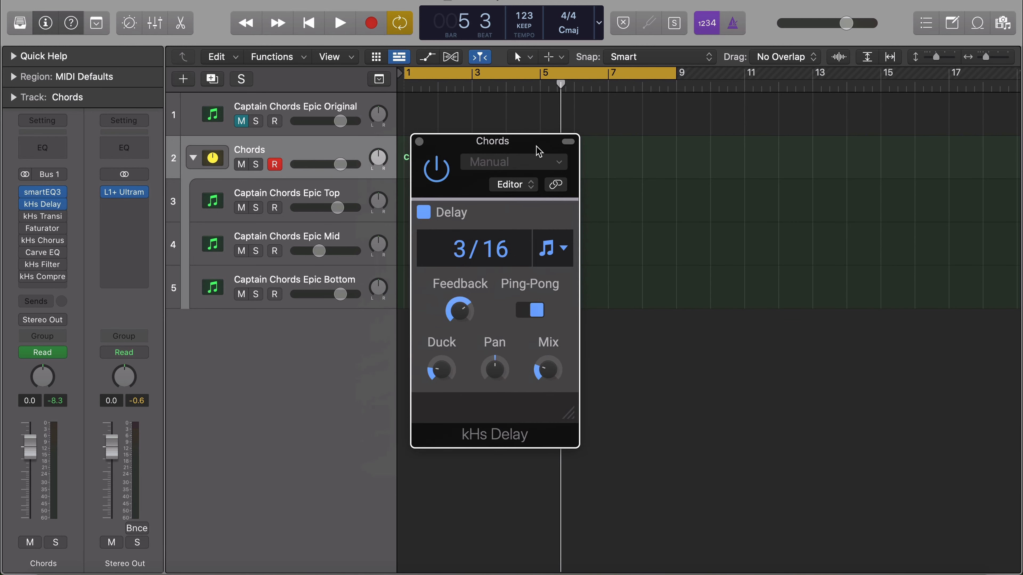
left_click(436, 171)
key("space")
key("space")
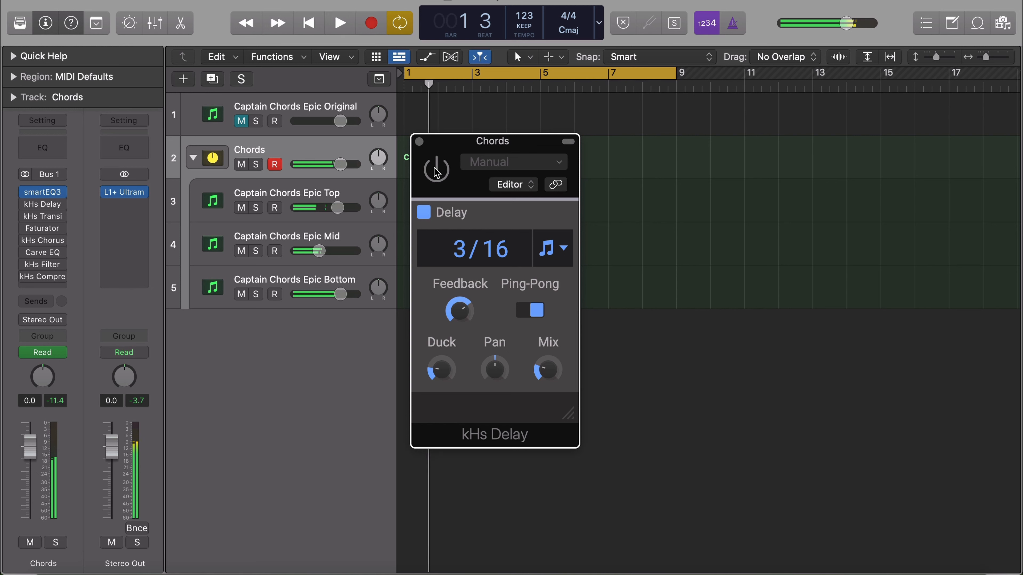
left_click(437, 171)
key("space")
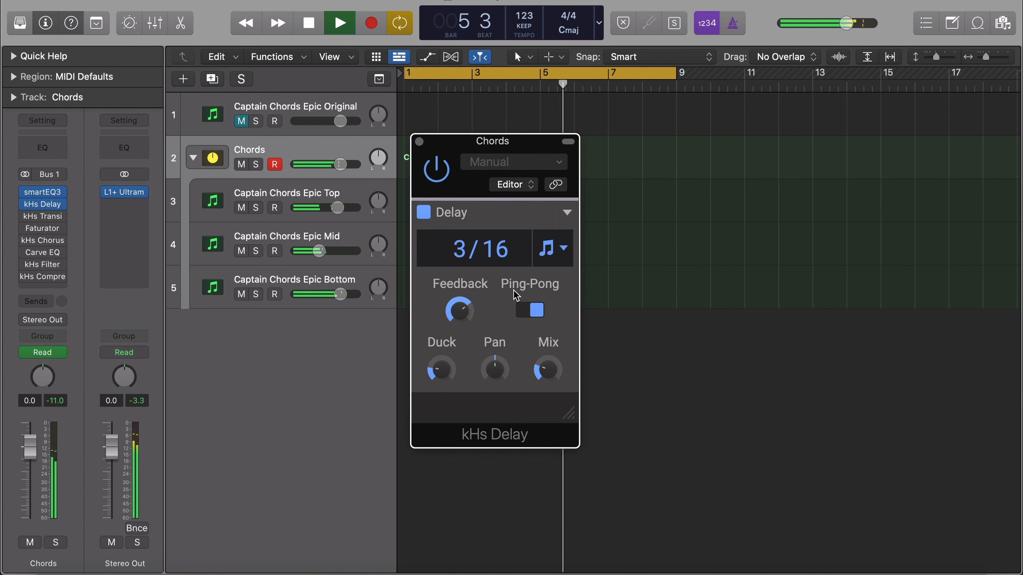
key("space")
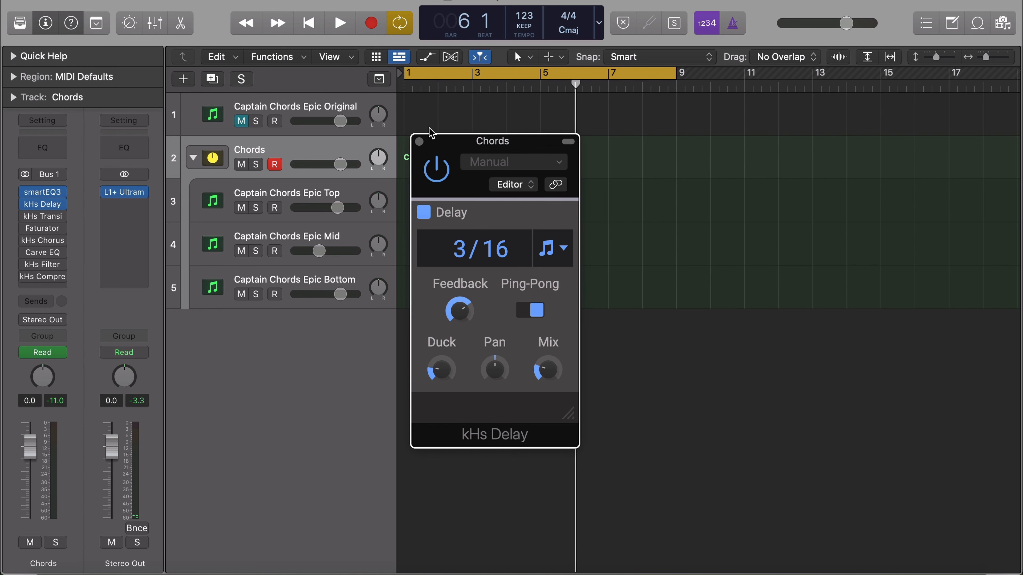
left_click(419, 142)
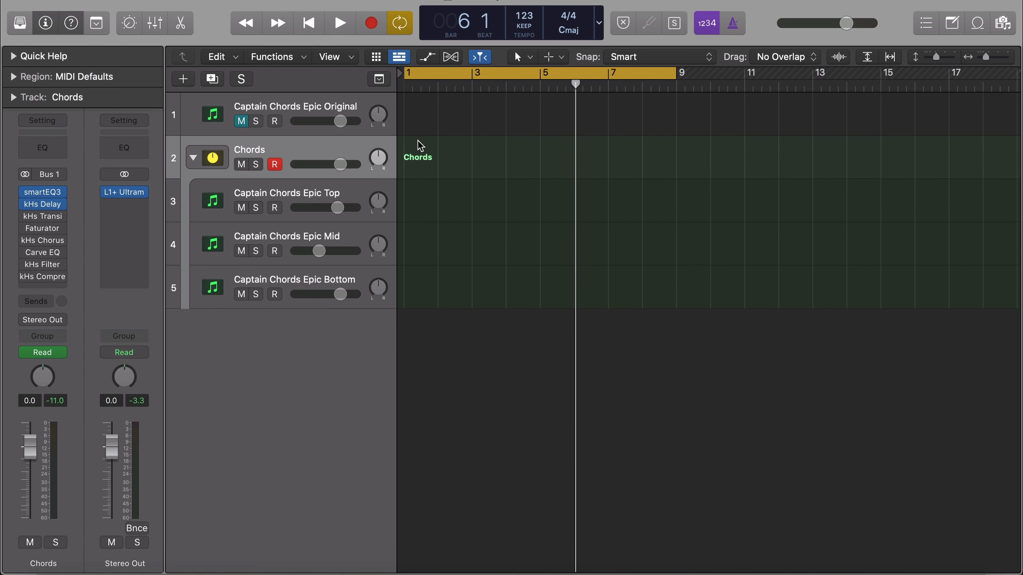
Enable kHs Transient Shaper on the Chords stack and nudge its Attack amount slightly
left_click(25, 218)
left_click(43, 216)
left_click_drag(450, 174, 506, 152)
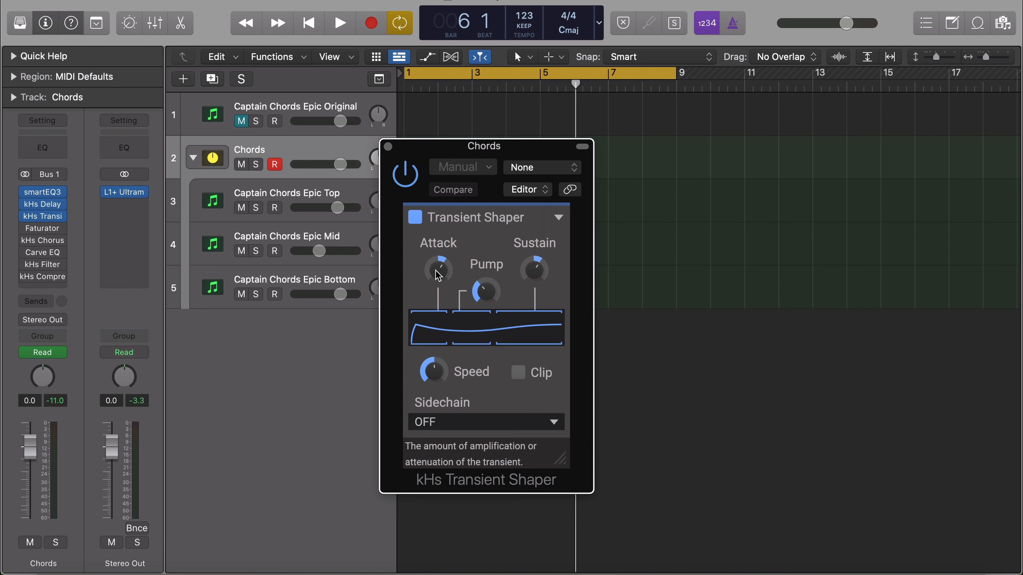
left_click_drag(438, 276, 438, 278)
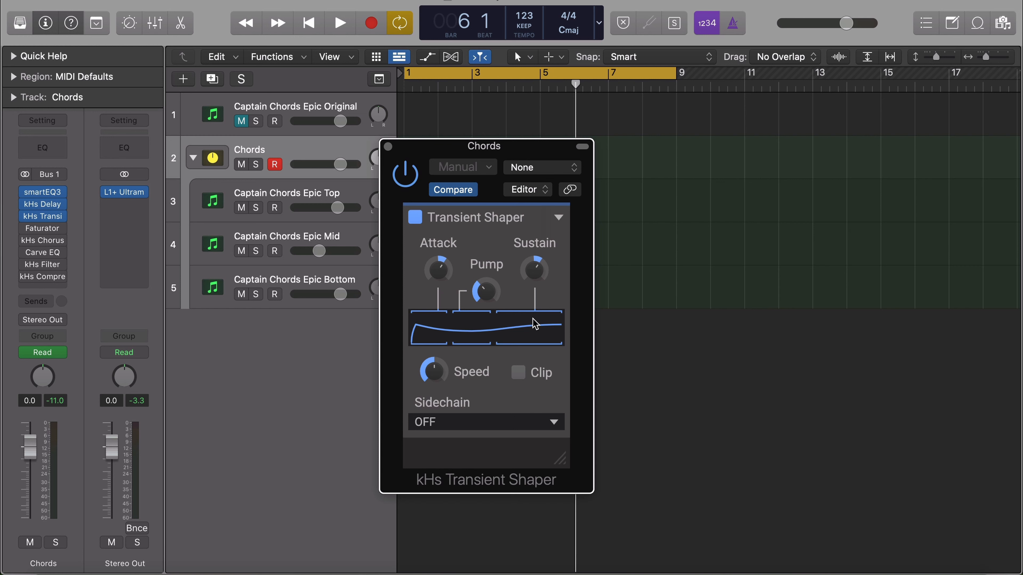
Compare chord playback with kHs Transient Shaper bypassed and active, leave it enabled, and close its window
key("space")
left_click(405, 174)
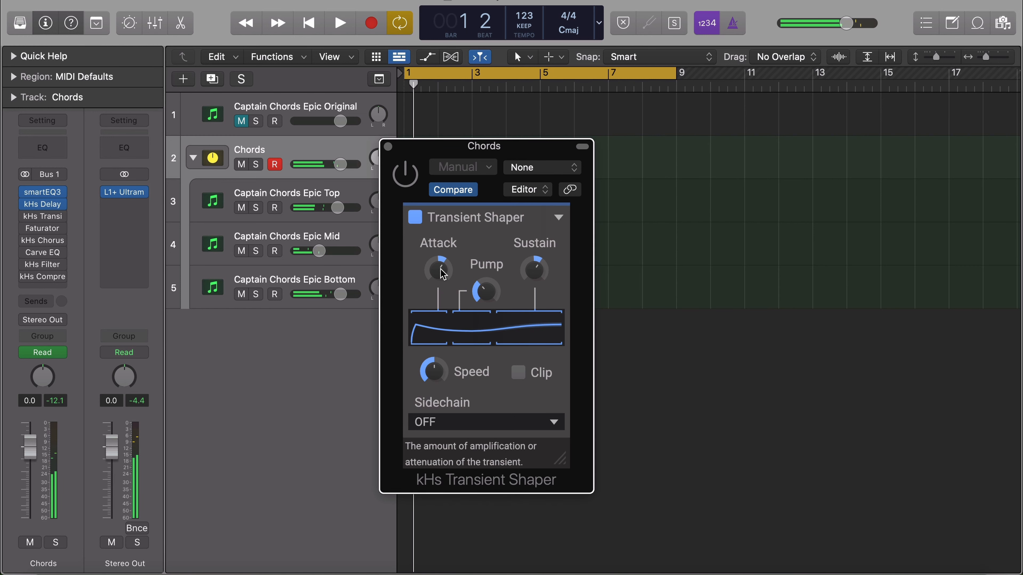
key("space")
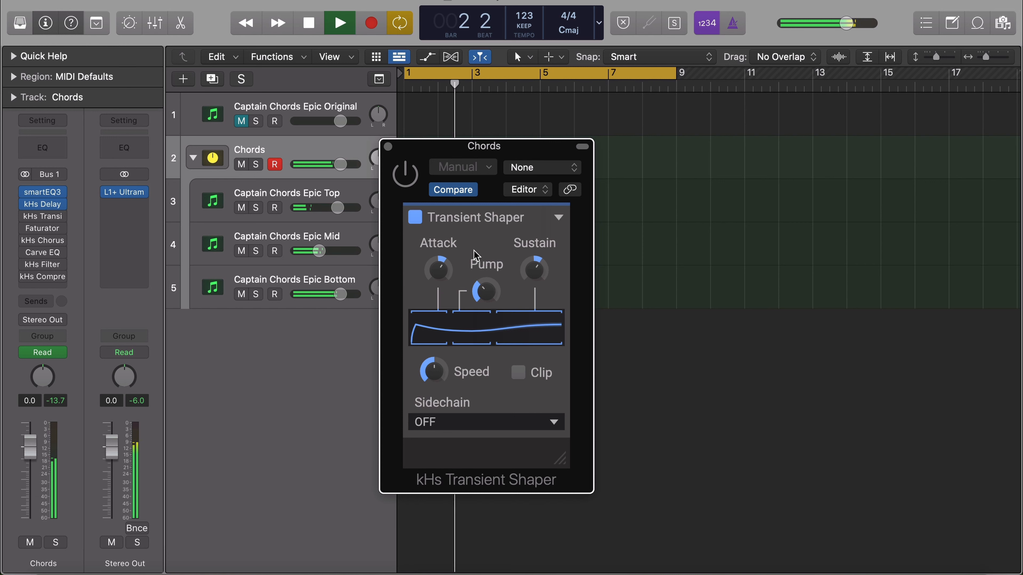
key("space")
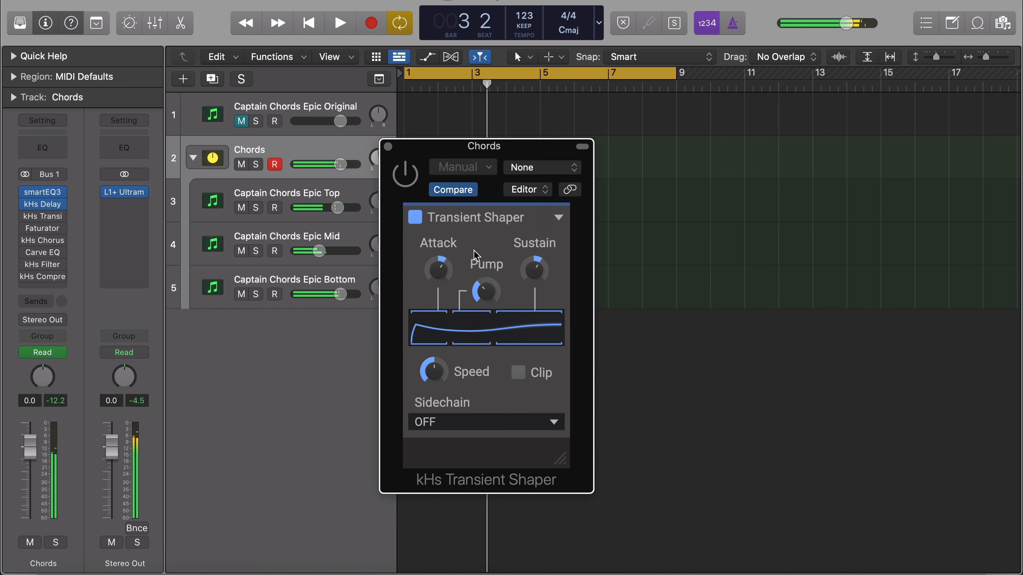
left_click(406, 175)
key("space")
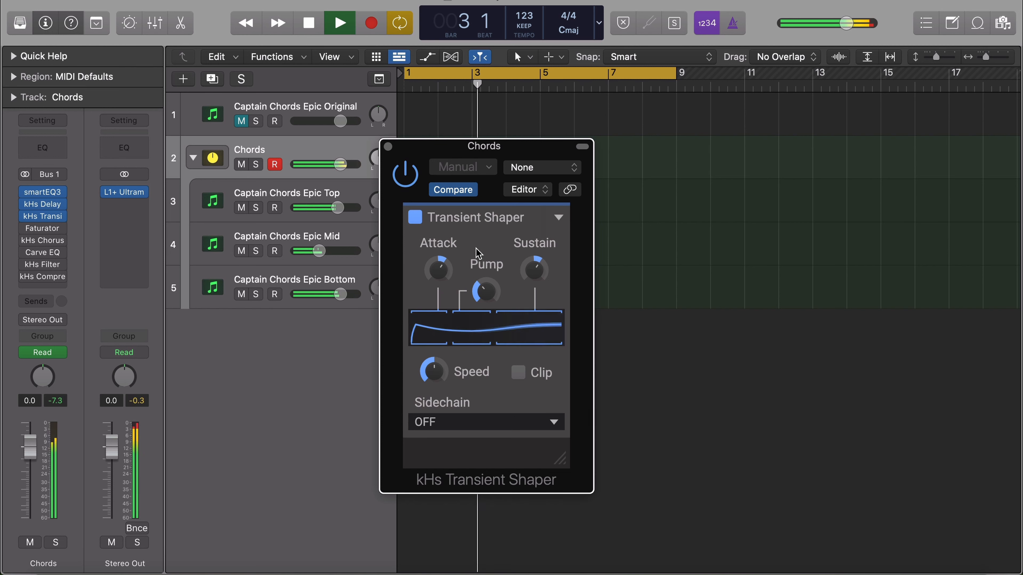
key("space")
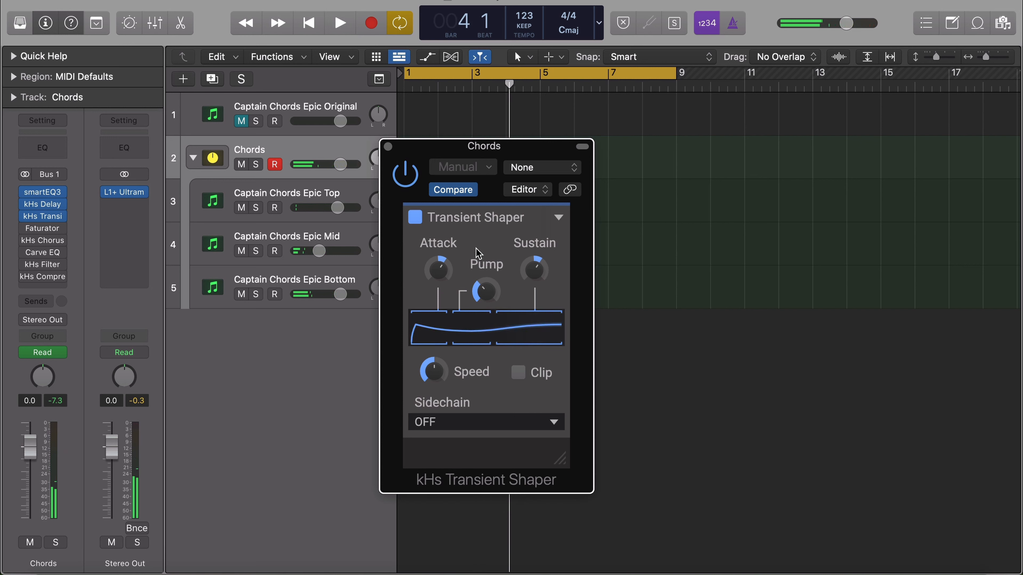
left_click(389, 147)
Enable Faturator with the Pad Warmer preset on the Chords stack and compare playback with it bypassed and active
mouse_move(58, 236)
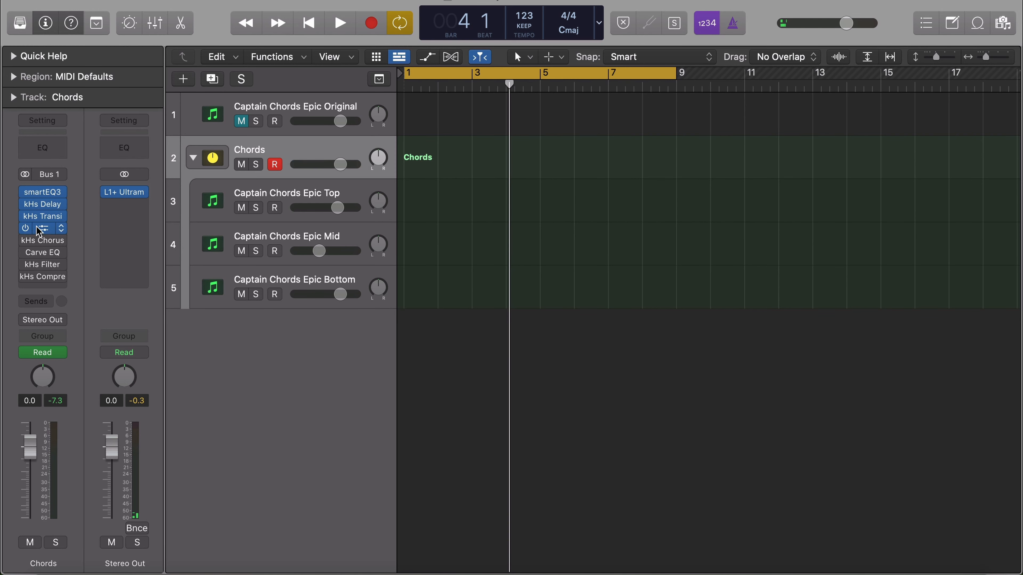
left_click(43, 229)
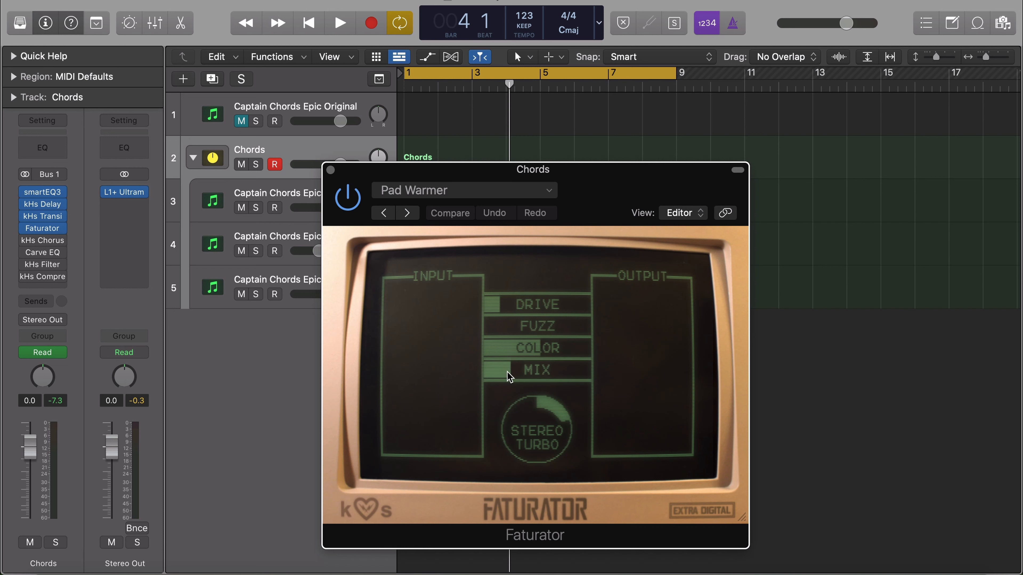
left_click(345, 196)
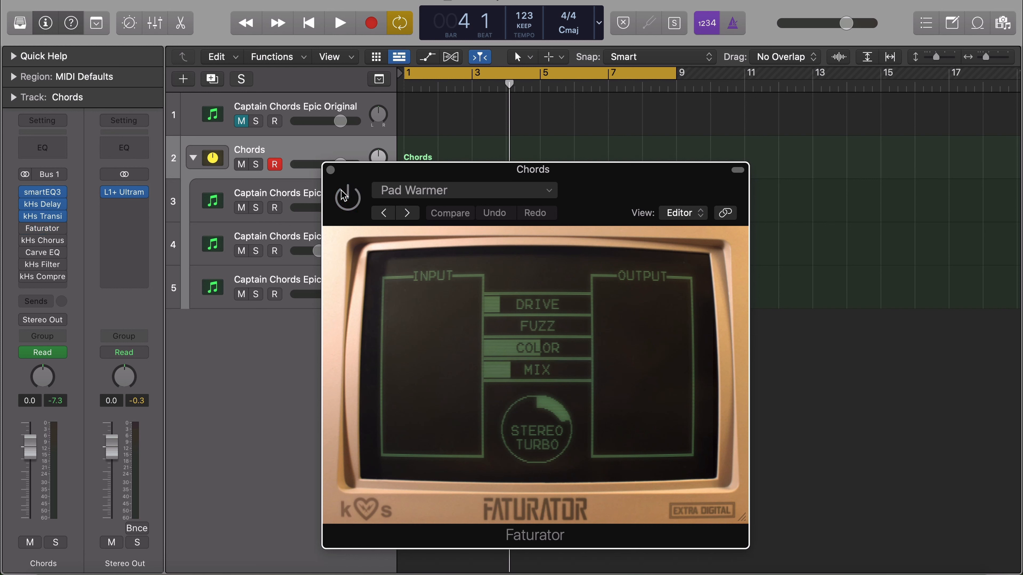
key("space")
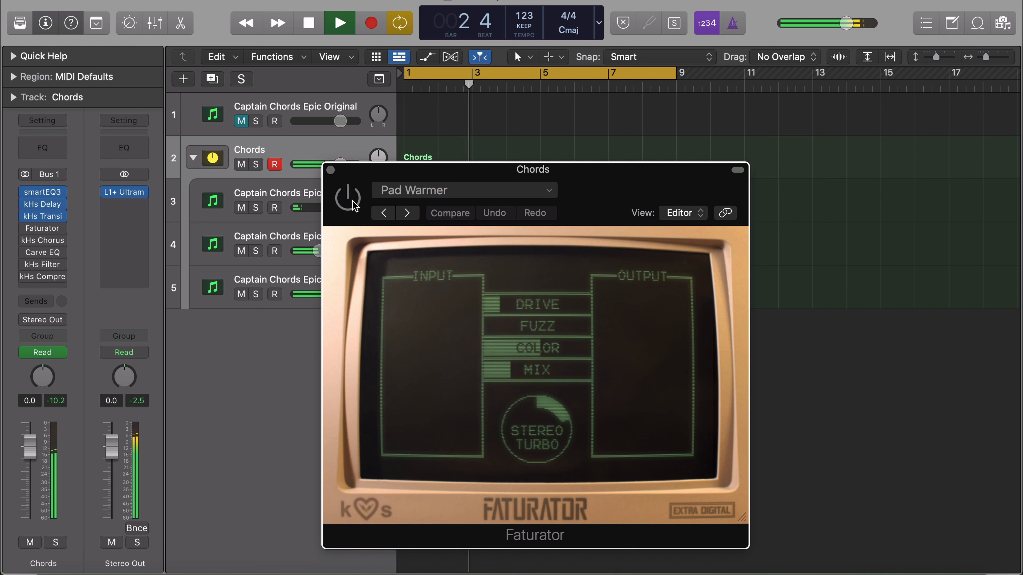
key("space")
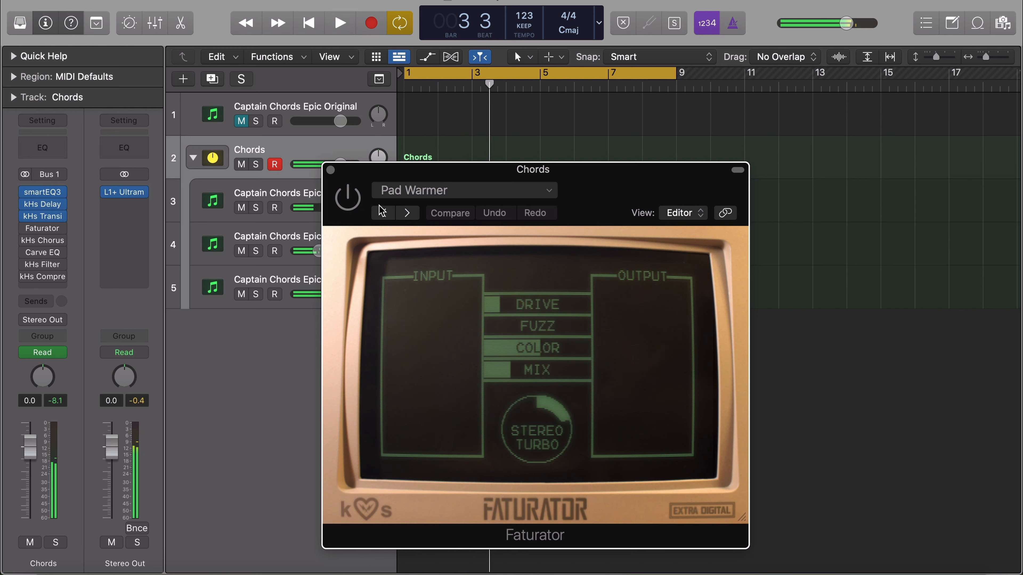
left_click(352, 200)
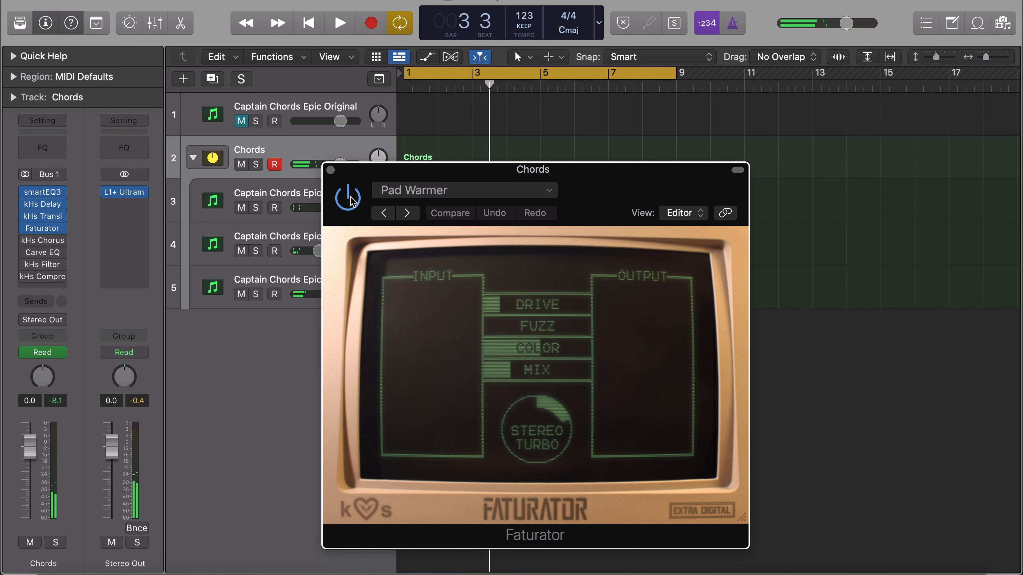
key("space")
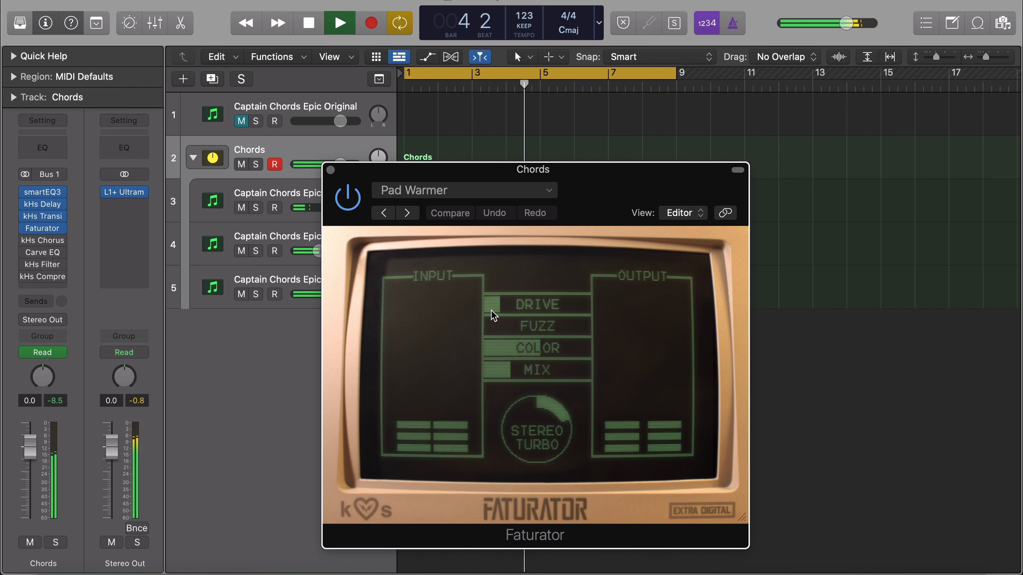
left_click(347, 198)
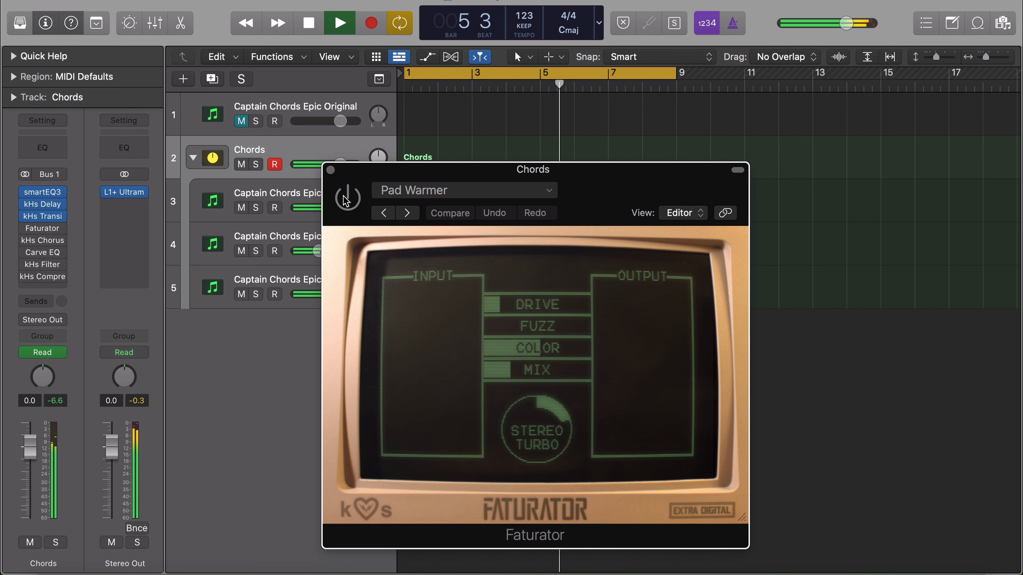
left_click(347, 198)
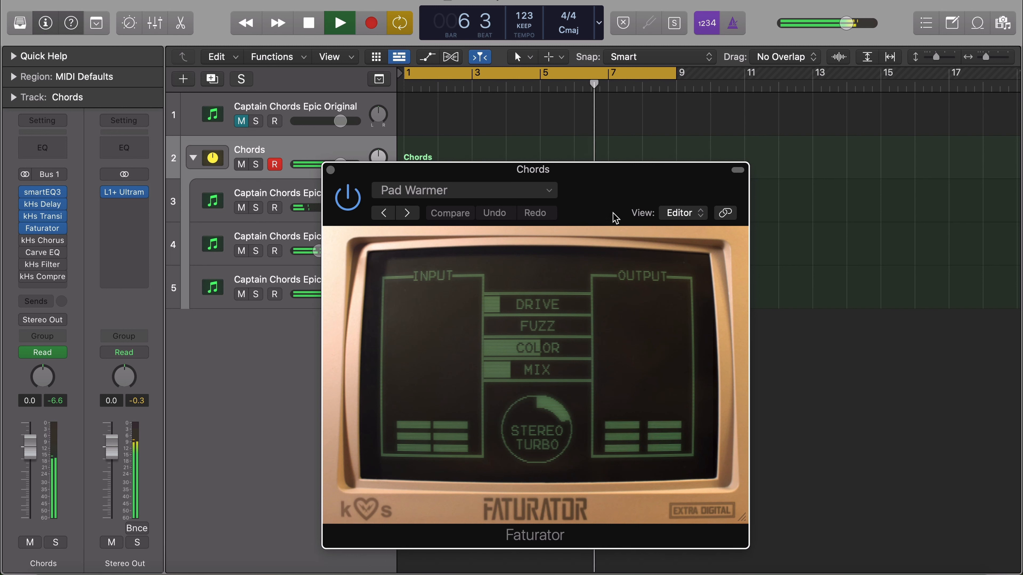
Stop playback, close the Faturator window and enable kHs Chorus on the Chords stack
key("space")
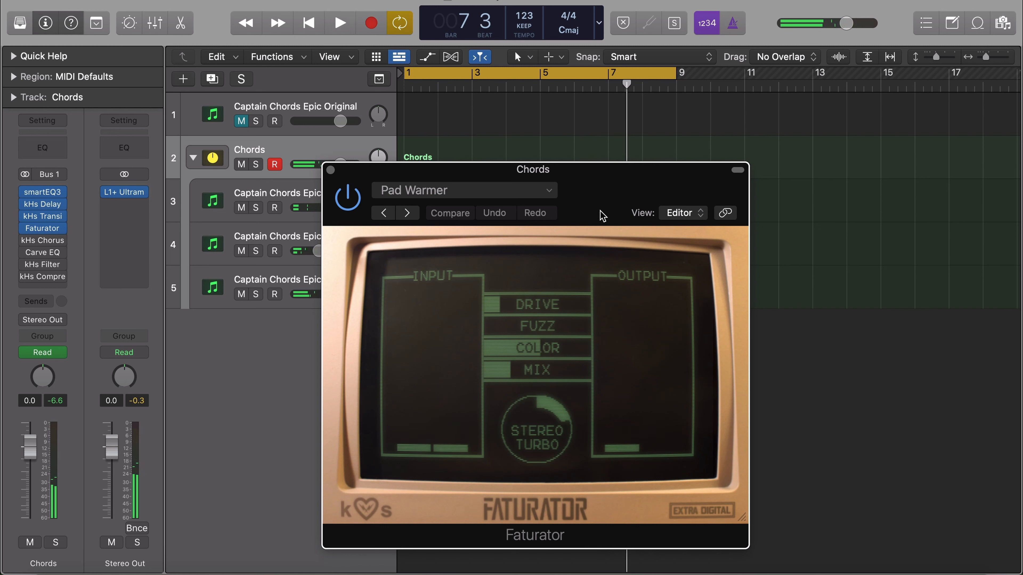
left_click(330, 170)
mouse_move(27, 242)
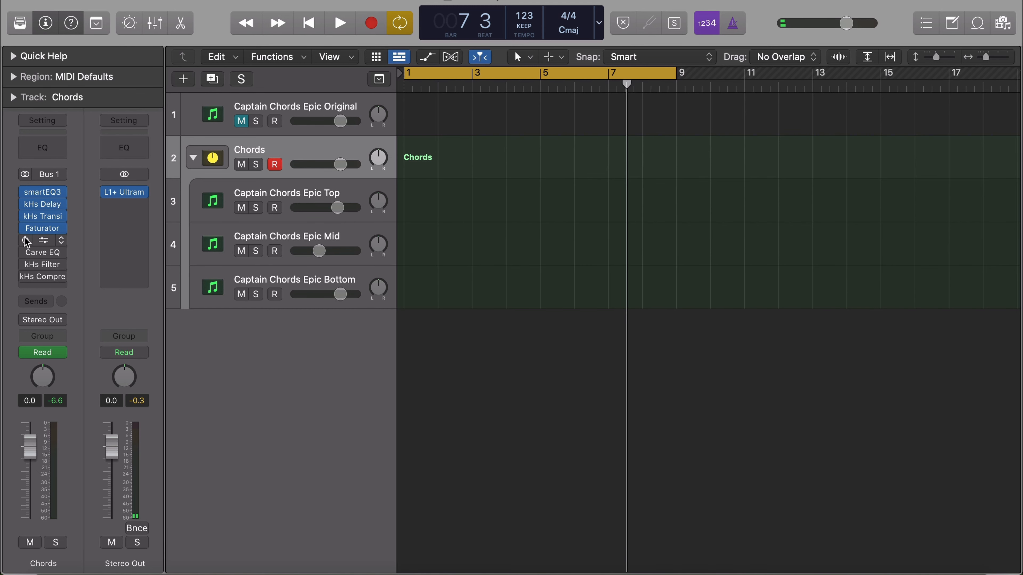
left_click(43, 240)
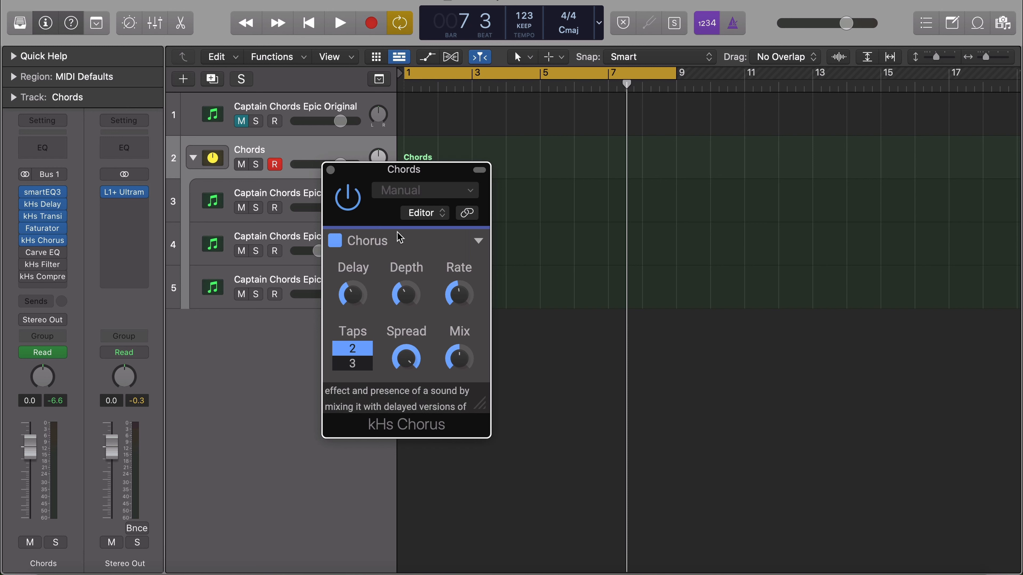
Compare chord playback with kHs Chorus bypassed and active, leave it enabled, and close its window
left_click(350, 201)
key("space")
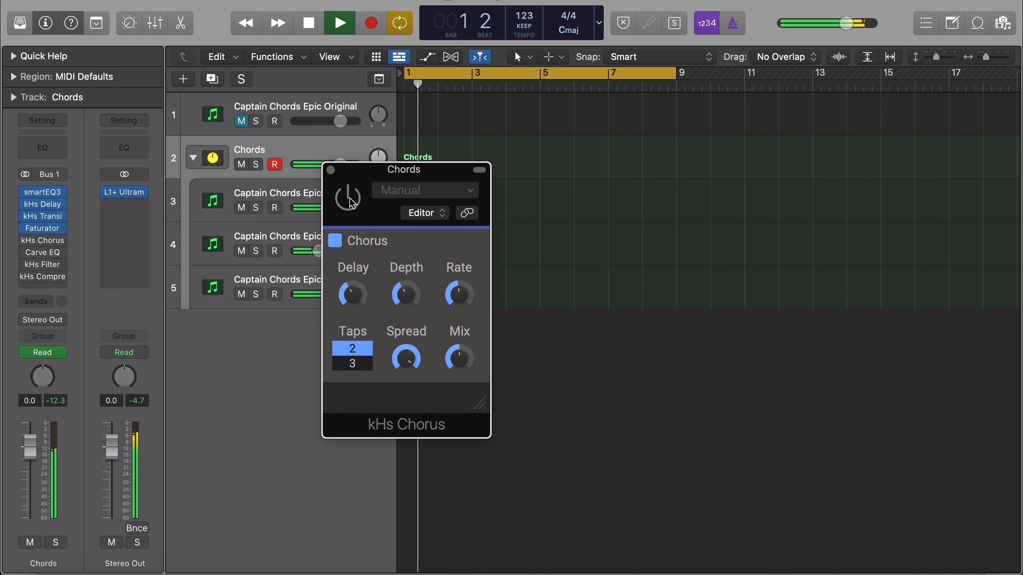
key("space")
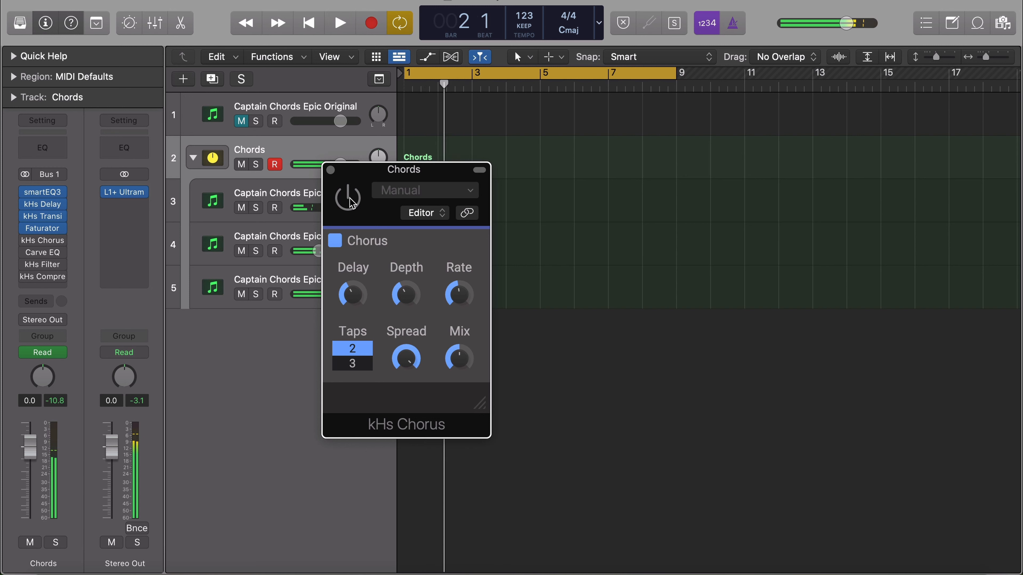
left_click(349, 198)
key("space")
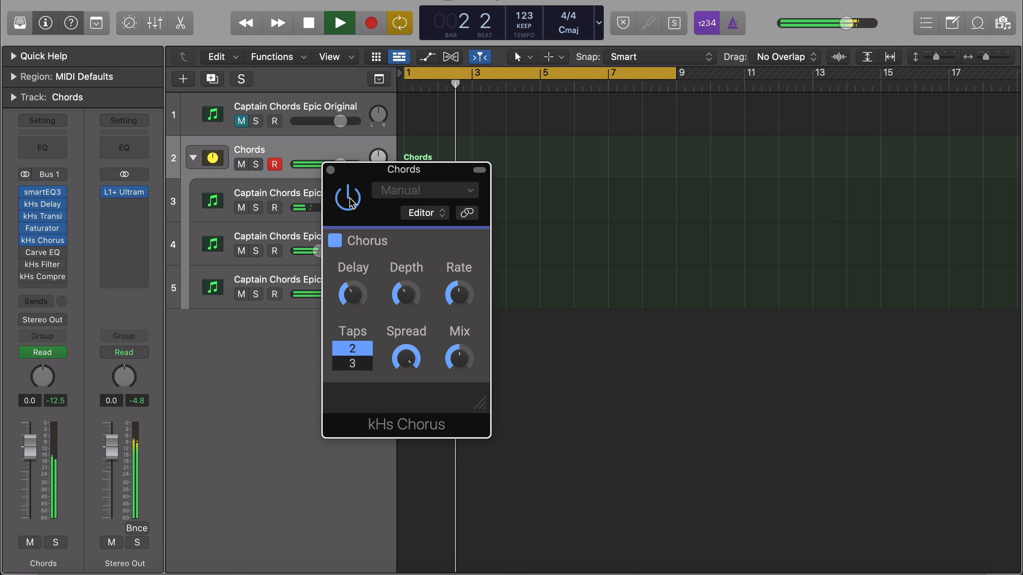
left_click(348, 199)
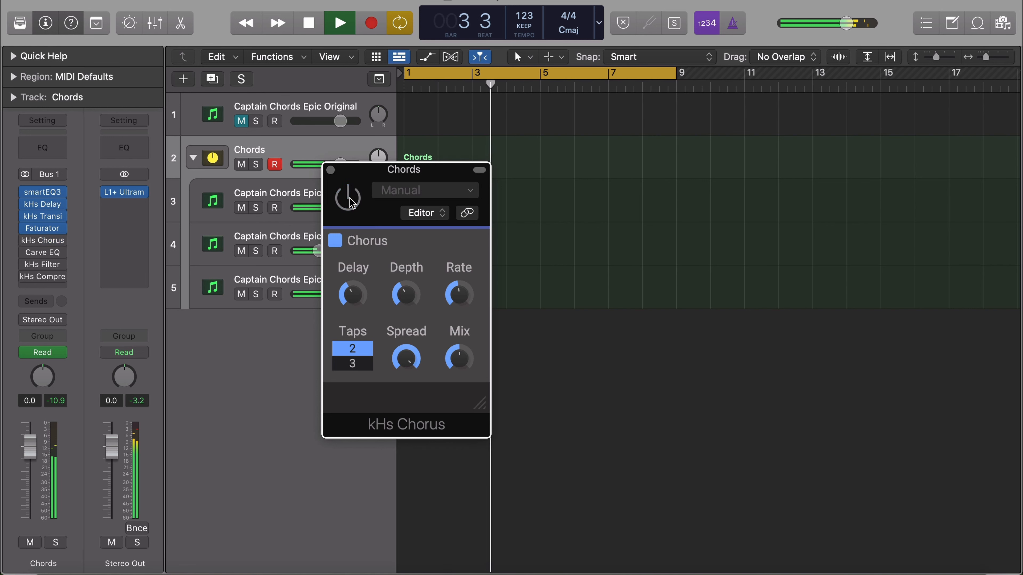
left_click(348, 199)
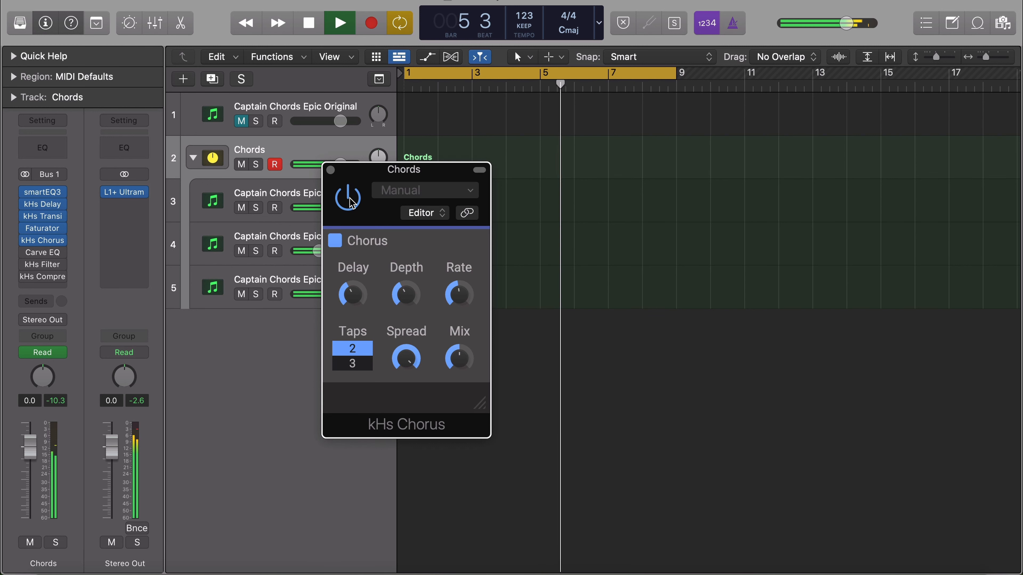
left_click(349, 198)
left_click(349, 199)
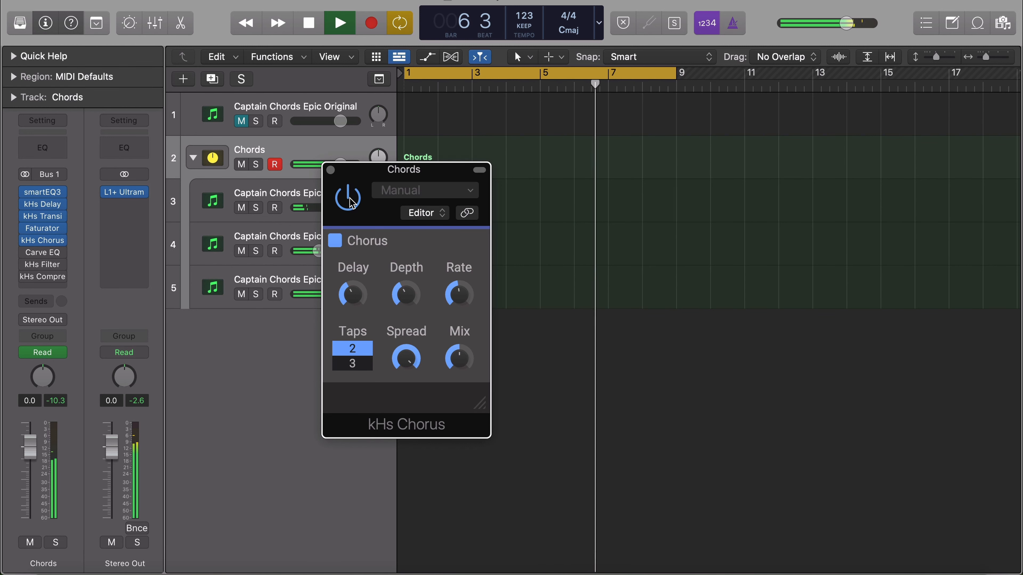
key("space")
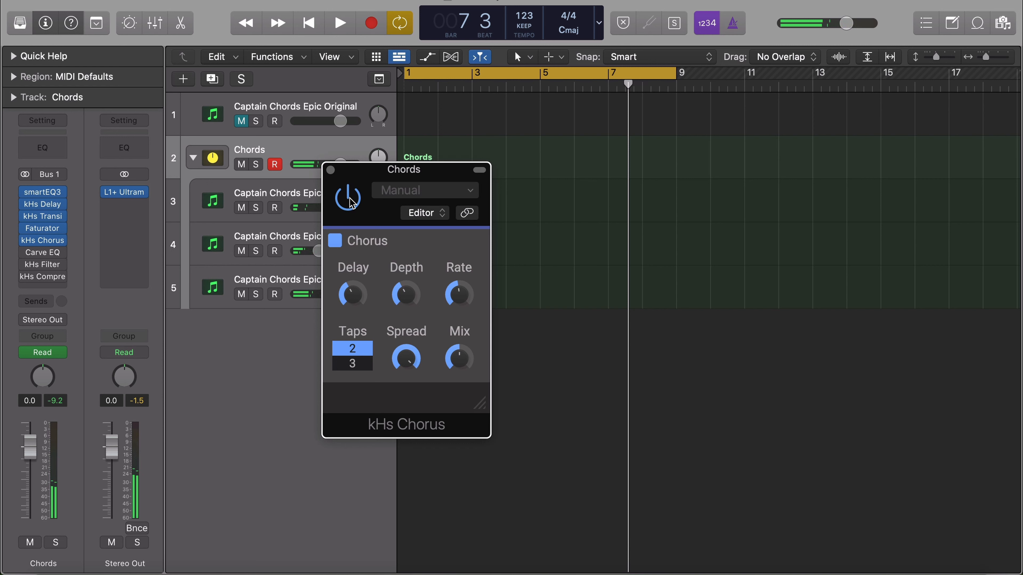
left_click(330, 170)
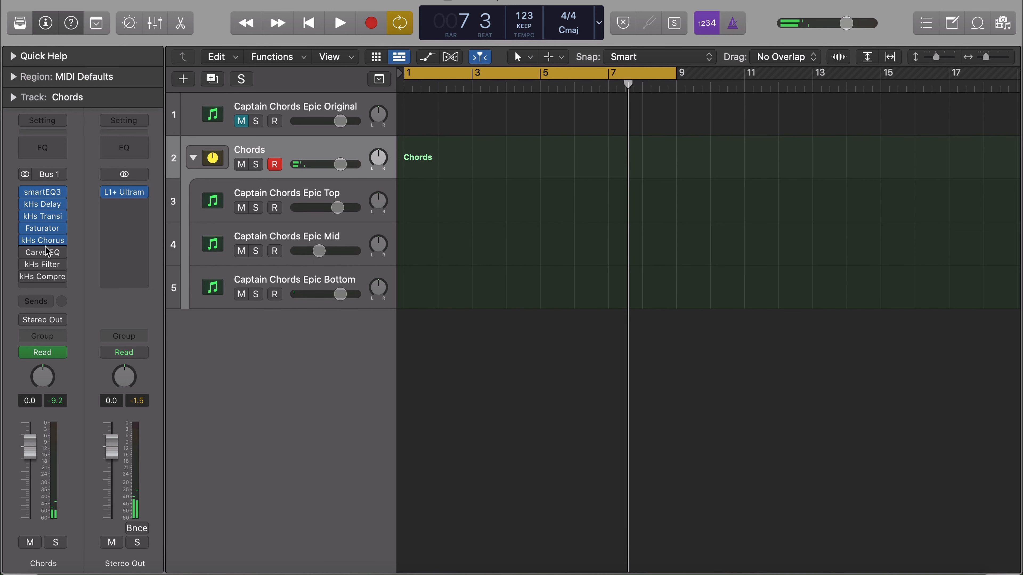
Enable Carve EQ with the Stereo Imager preset on the Chords stack and reposition its window to show the whole curve
left_click(27, 251)
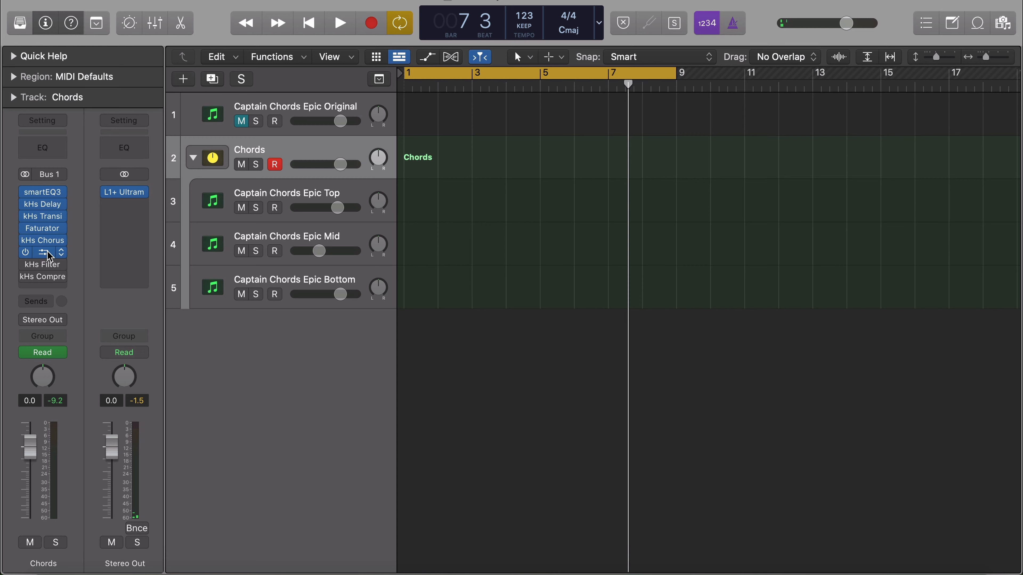
left_click(47, 253)
left_click_drag(693, 85, 564, 46)
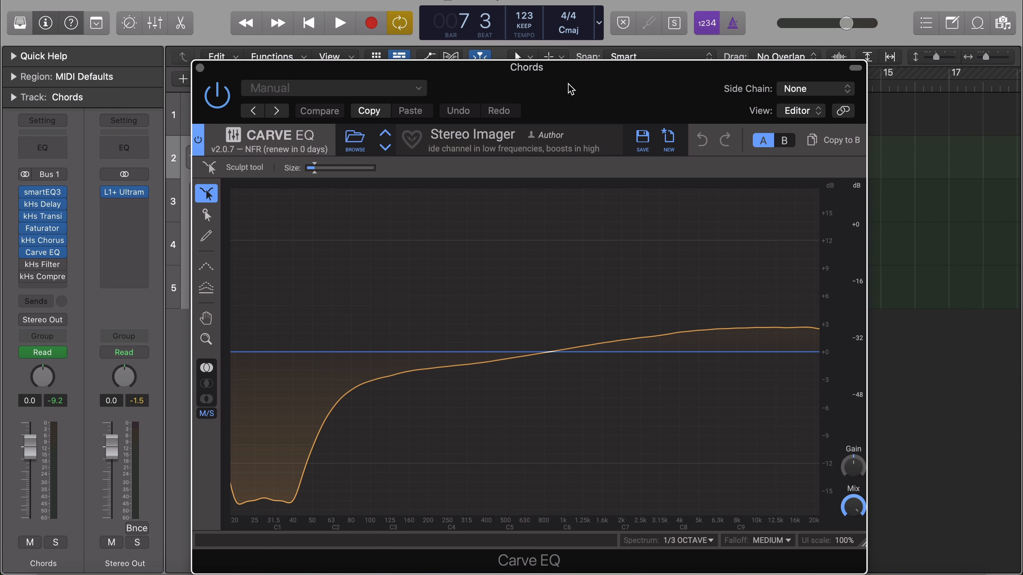
Compare chord playback with Carve EQ bypassed and active, leave it enabled, and close its window
left_click(227, 99)
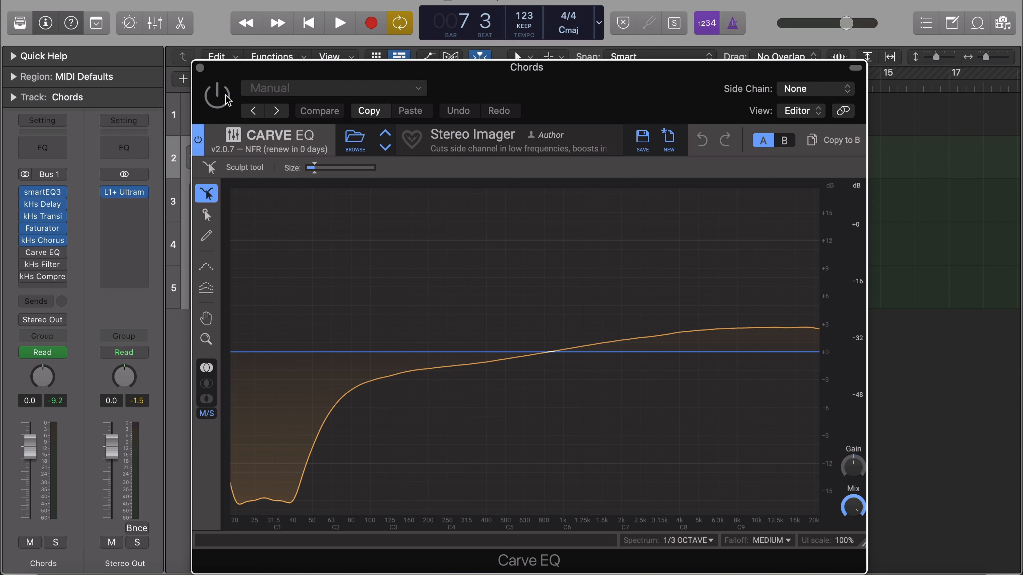
key("space")
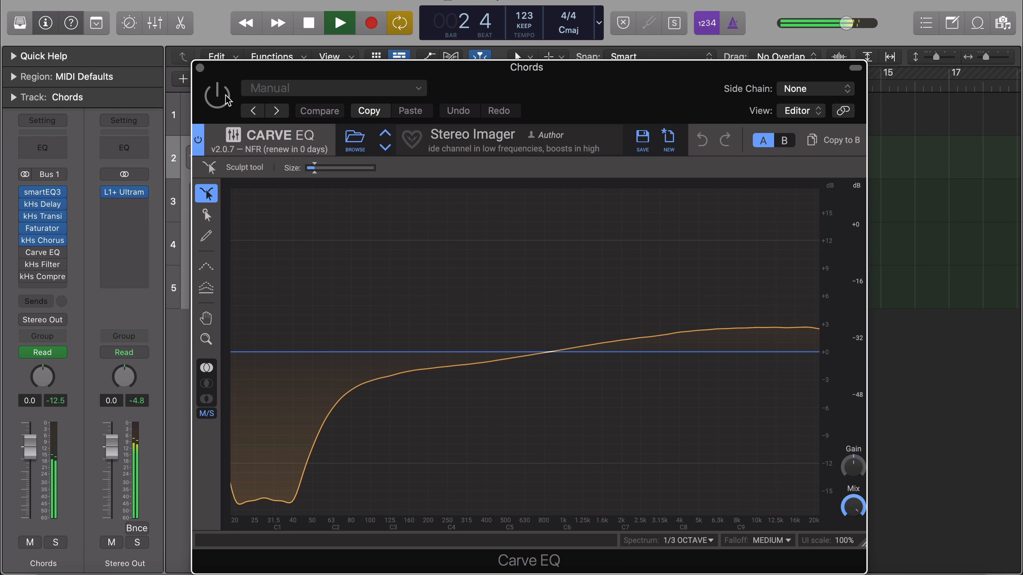
key("space")
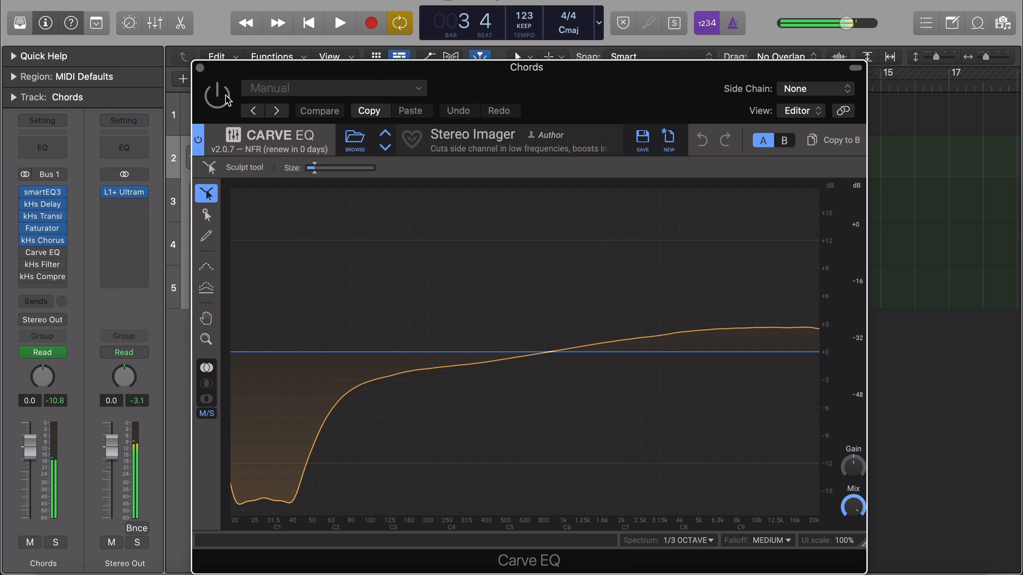
left_click(226, 99)
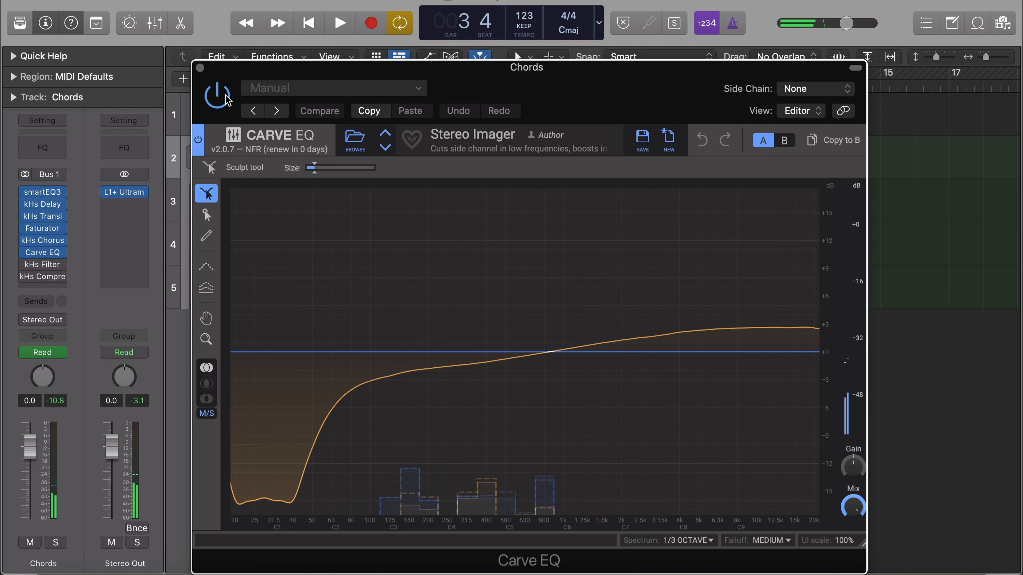
key("space")
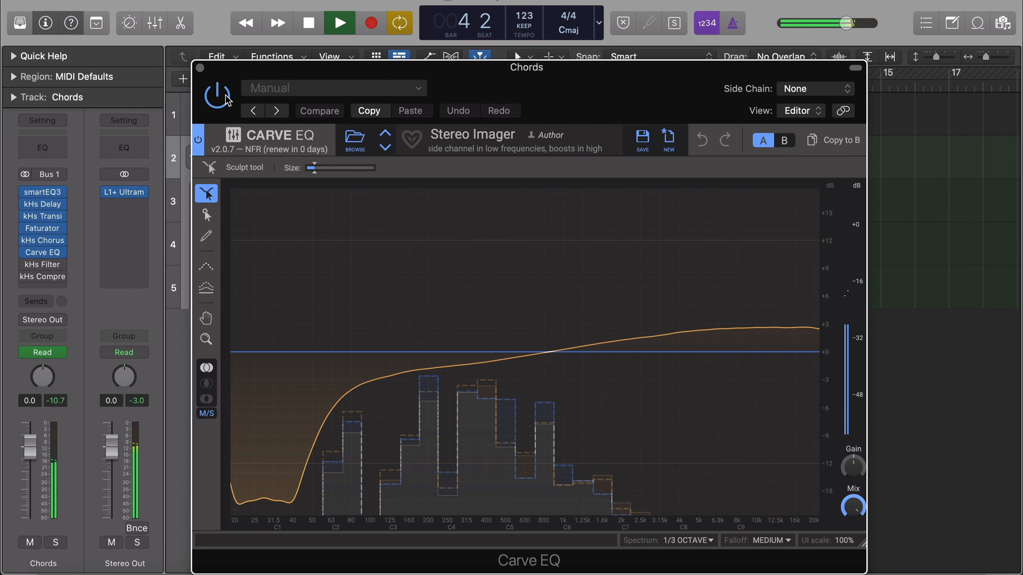
key("space")
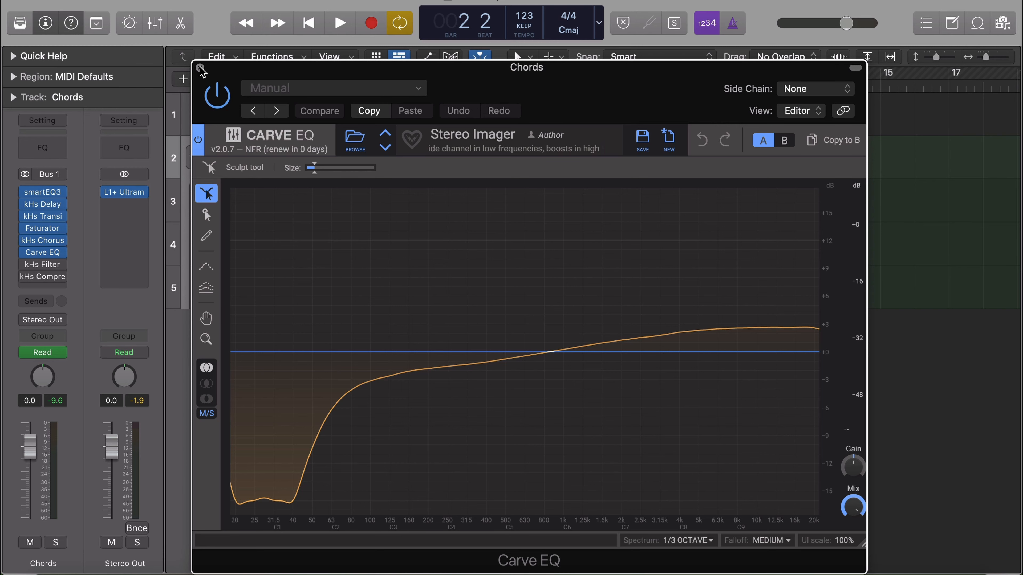
left_click(200, 68)
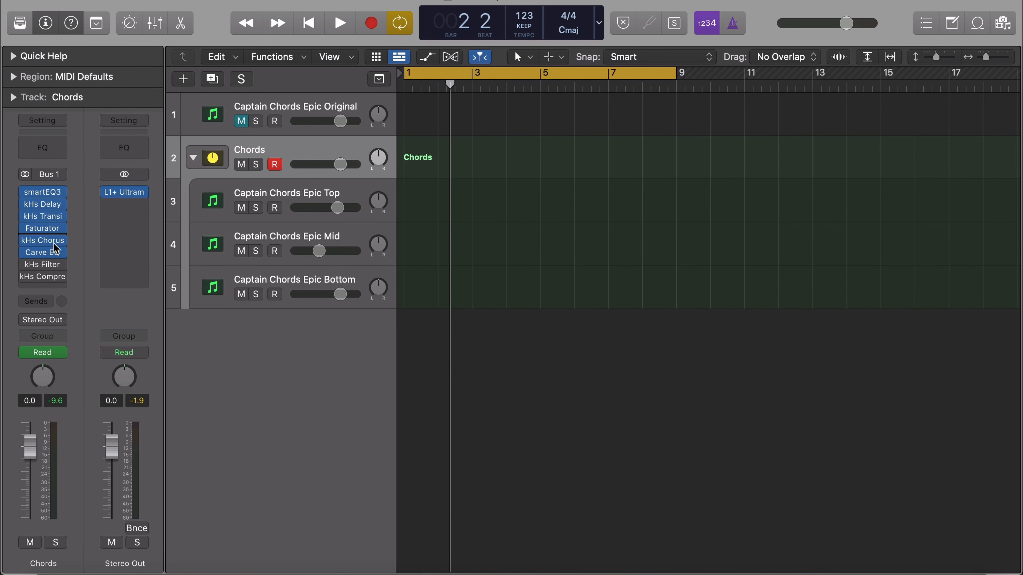
Enable kHs Filter on the Chords stack, nudge its Q slightly, and close its window
left_click(43, 265)
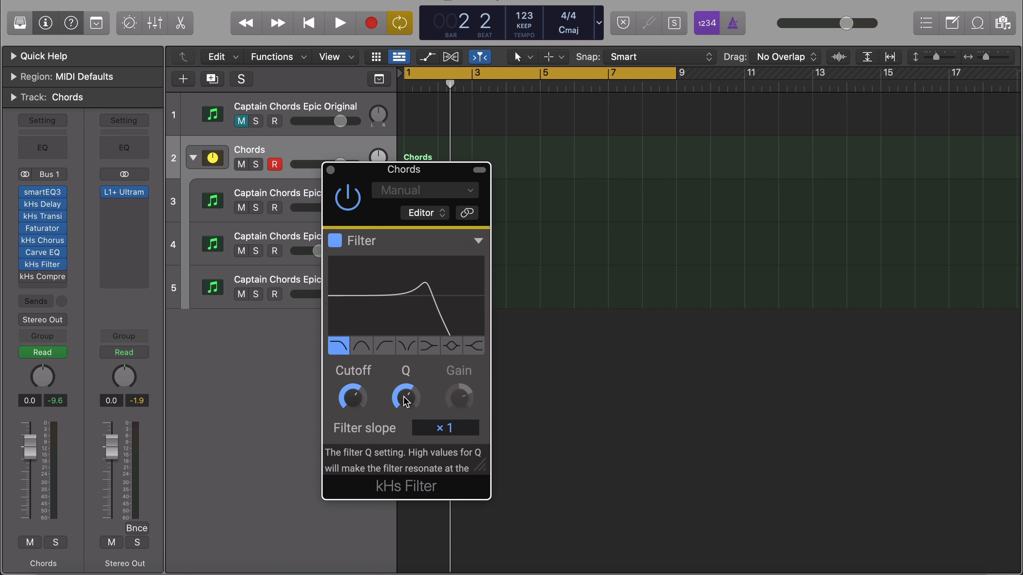
left_click_drag(406, 402, 406, 398)
left_click(331, 169)
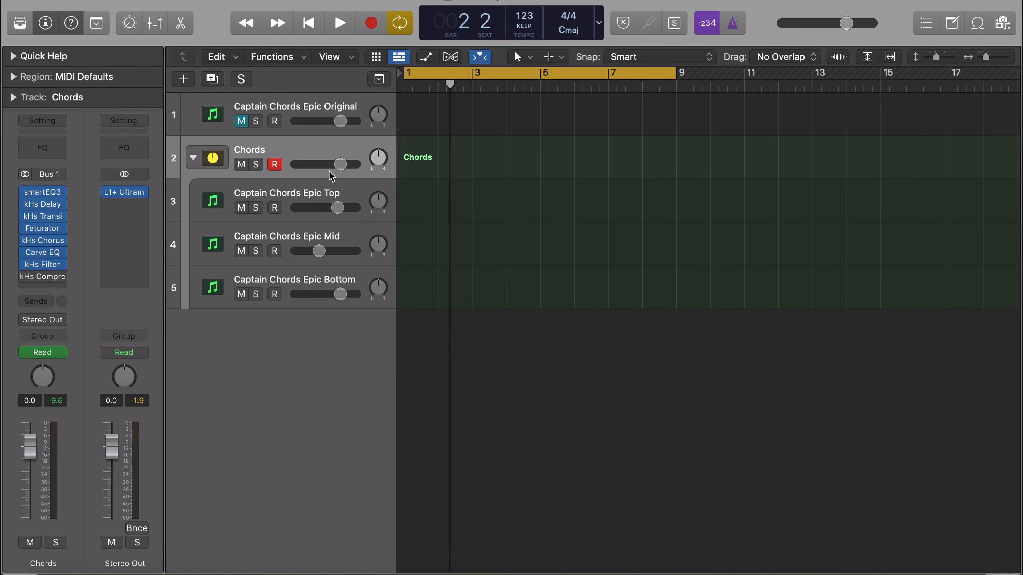
Show the Chords stack's kHs Filter Cutoff automation and watch the filter curve respond to it during playback
key("a")
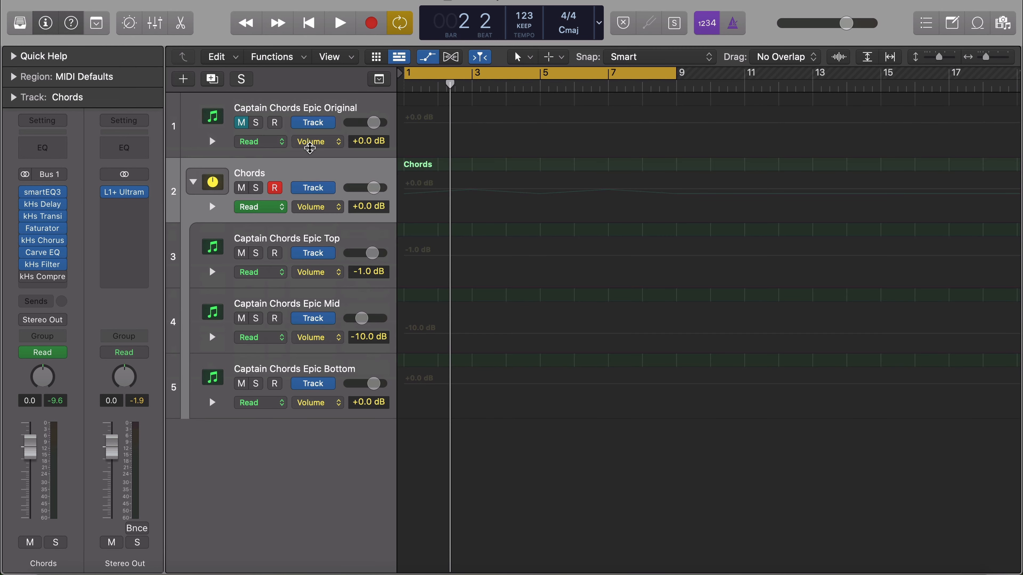
left_click(212, 207)
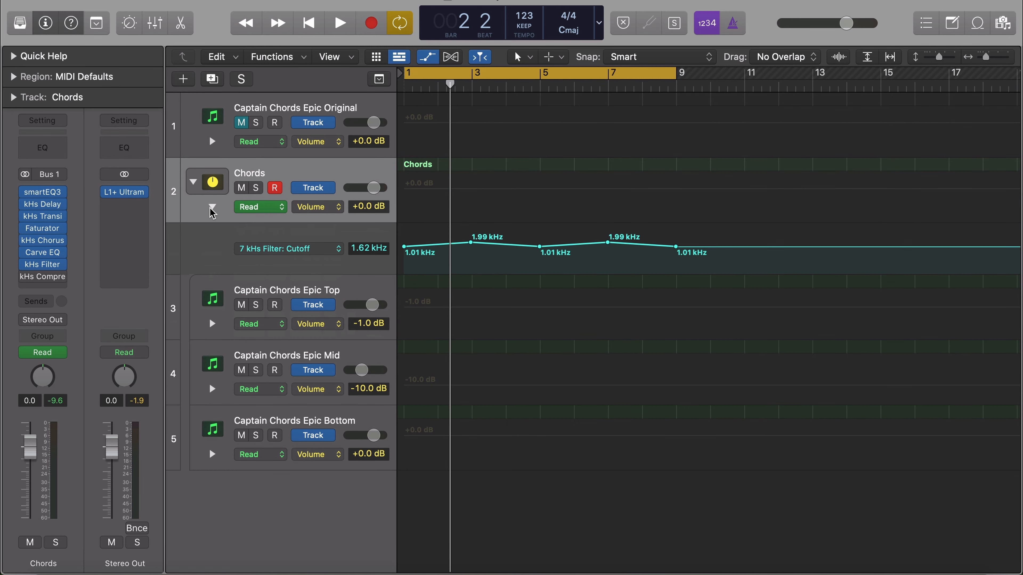
key("space")
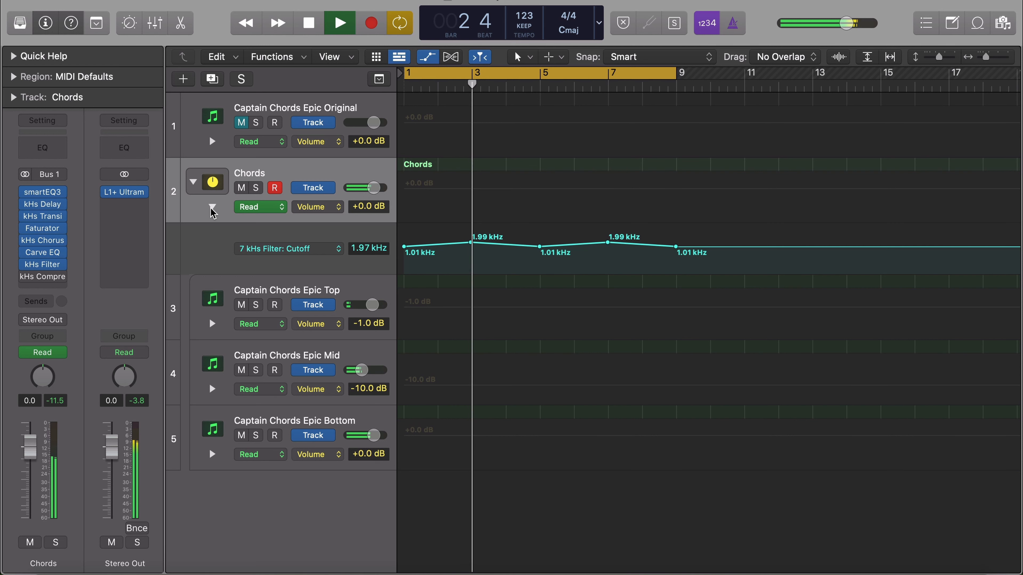
left_click(43, 265)
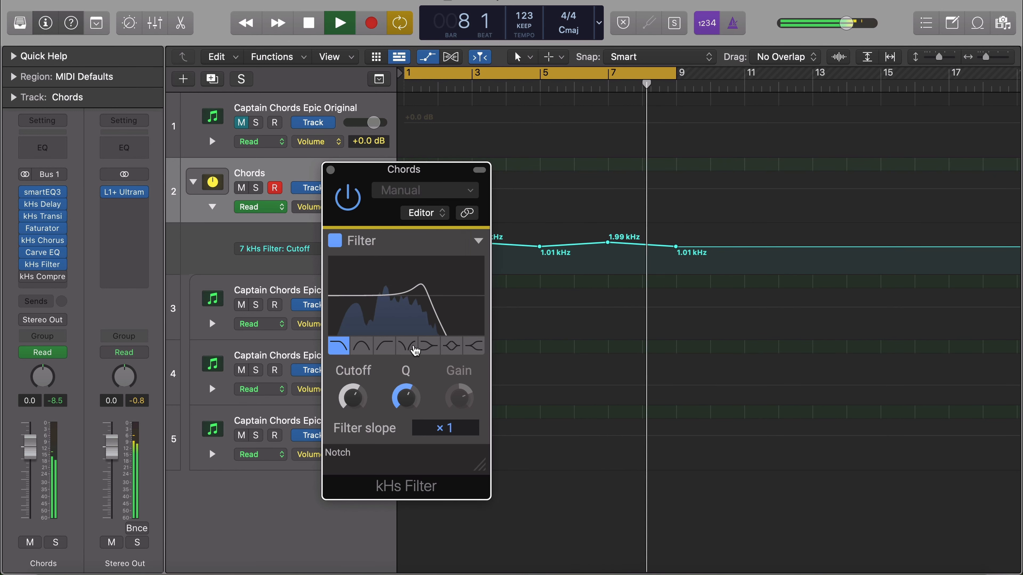
key("space")
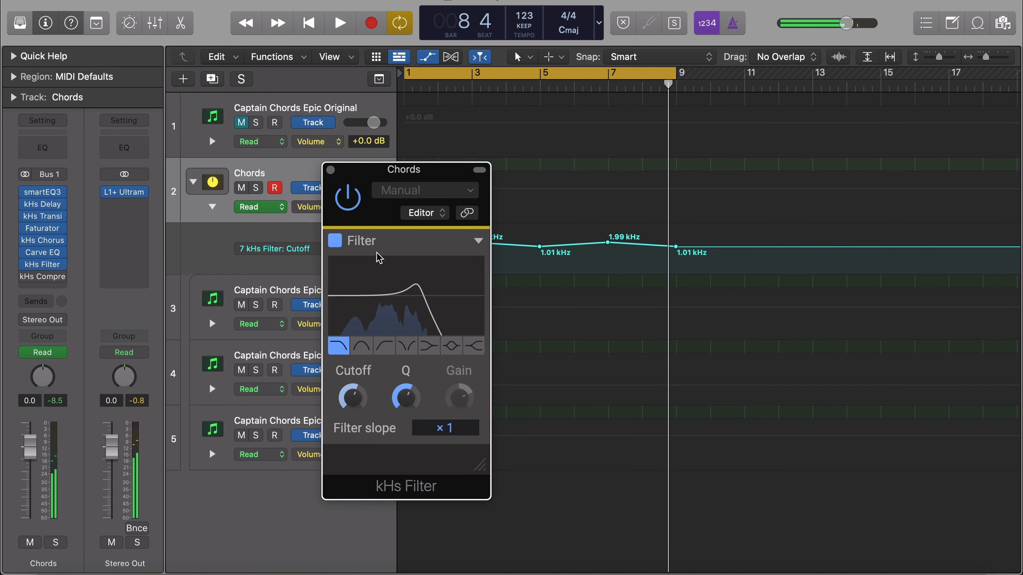
left_click(331, 169)
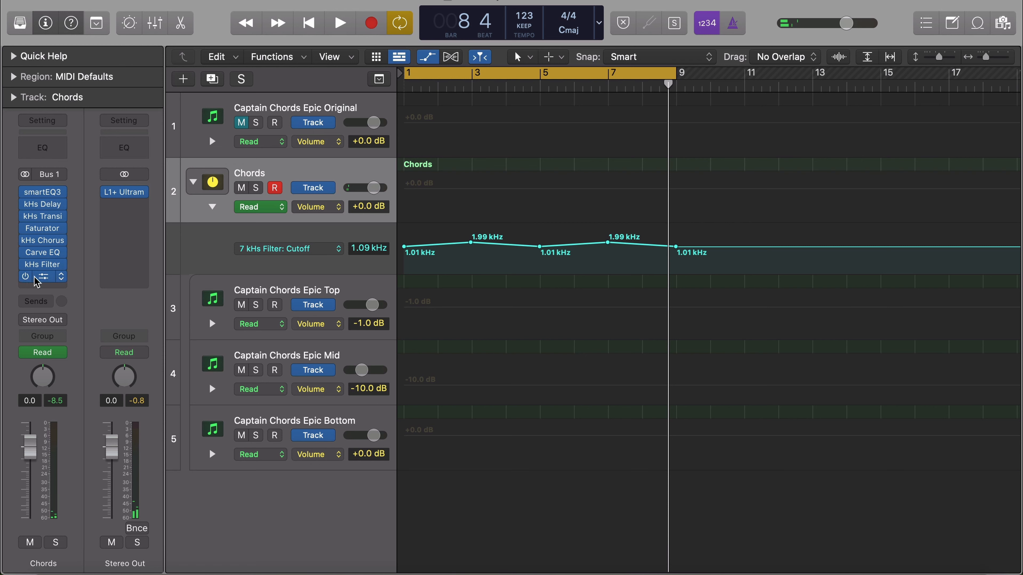
Enable kHs Compressor on the Chords stack, raise its Threshold slightly, and audition the result
left_click(43, 278)
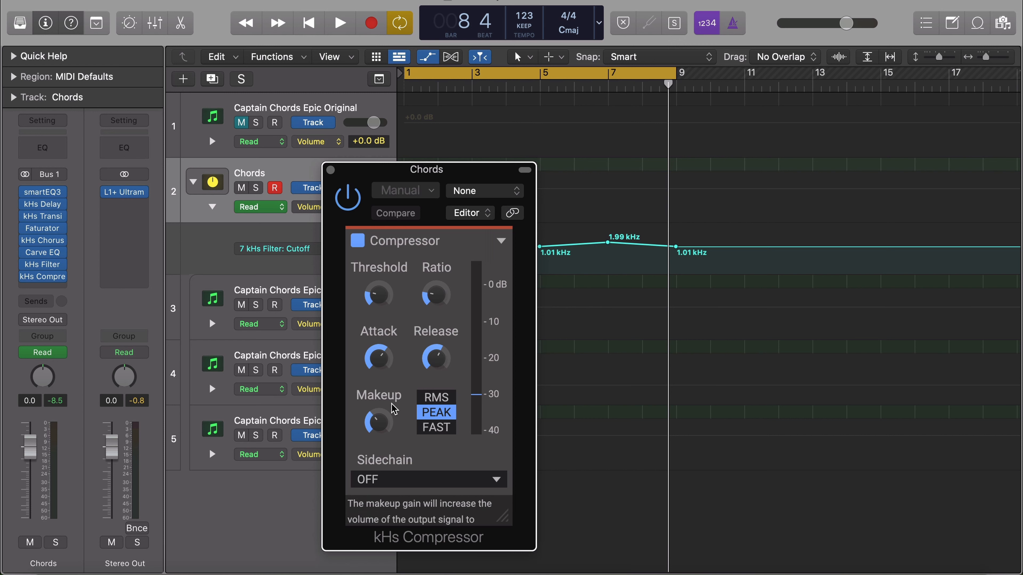
left_click_drag(379, 296, 378, 288)
key("space")
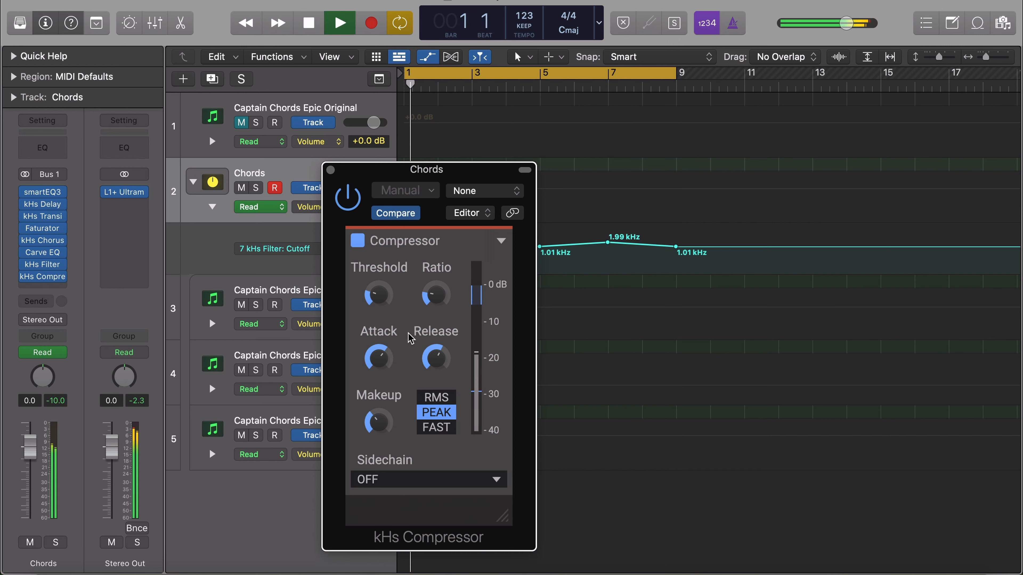
key("space")
Compare chord playback with kHs Compressor bypassed and active, and inspect its Makeup and Release settings
key("space")
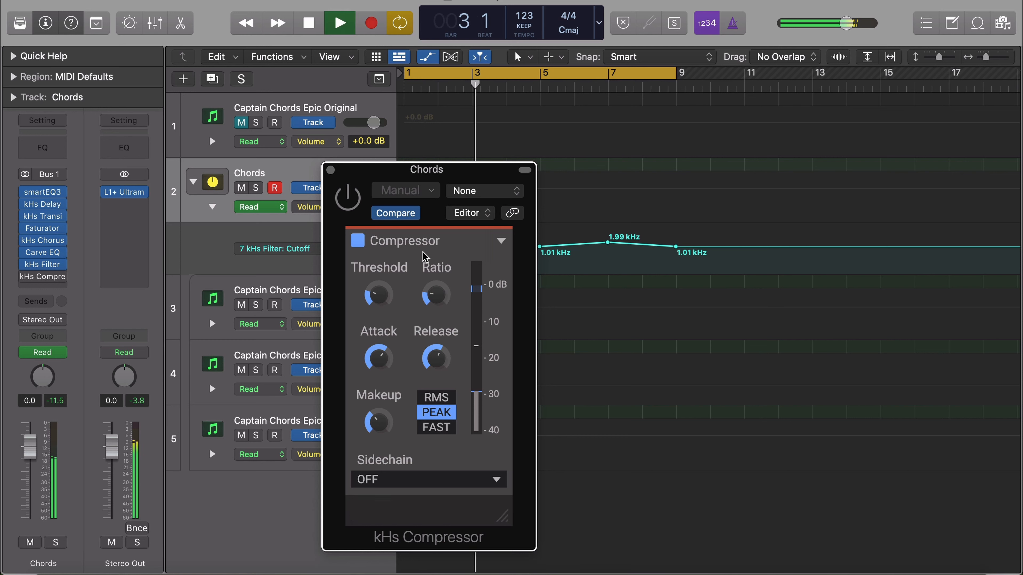
key("space")
left_click(353, 207)
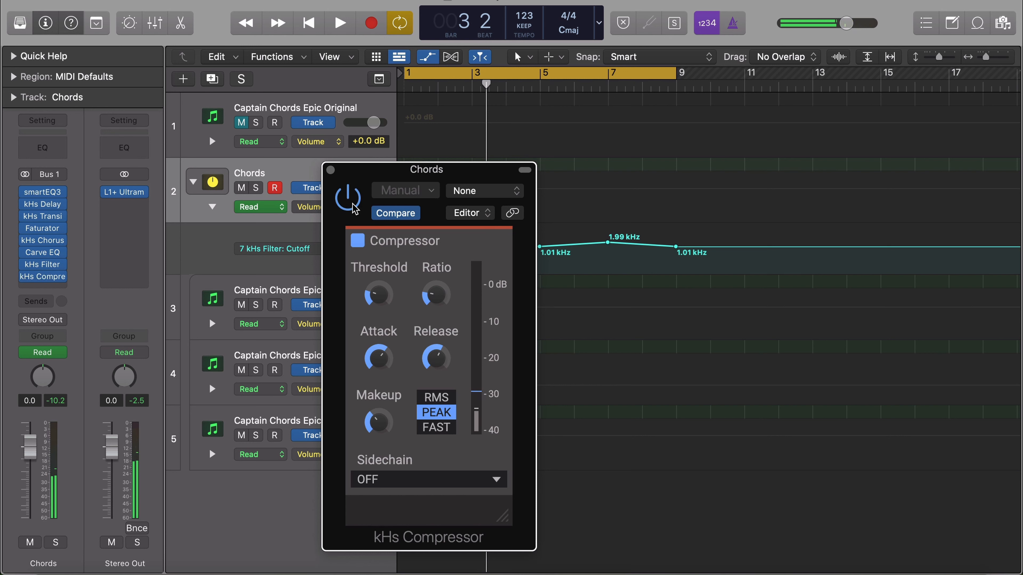
key("space")
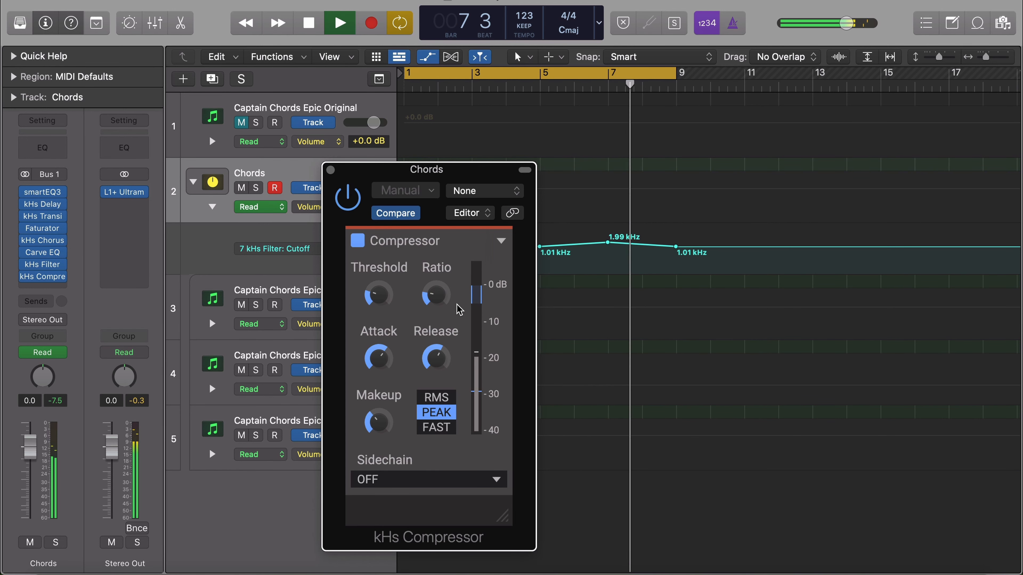
mouse_move(383, 429)
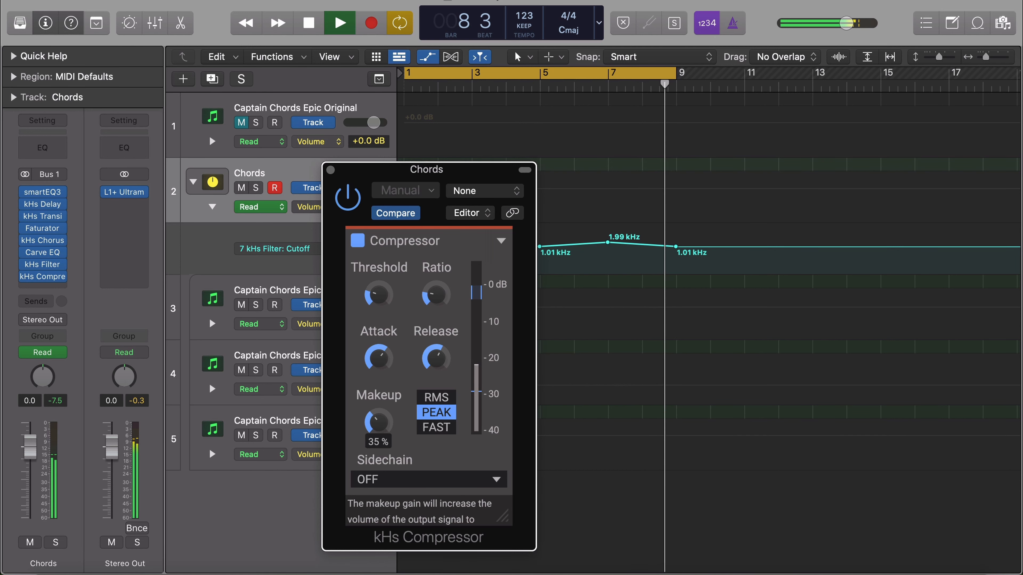
mouse_move(436, 358)
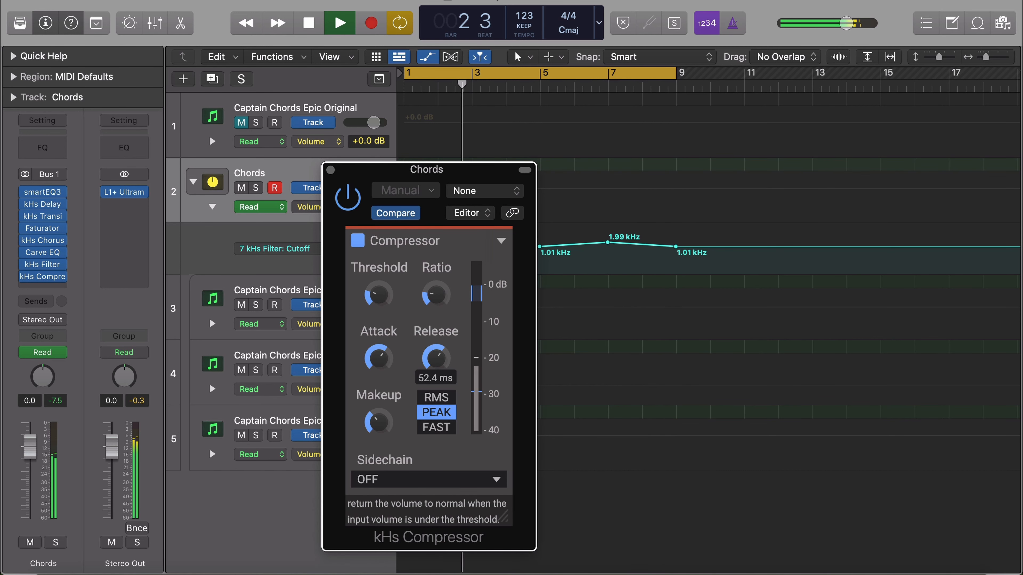
Inspect kHs Compressor's Attack and Threshold settings on the Chords stack, stop playback, and close the compressor window
mouse_move(380, 364)
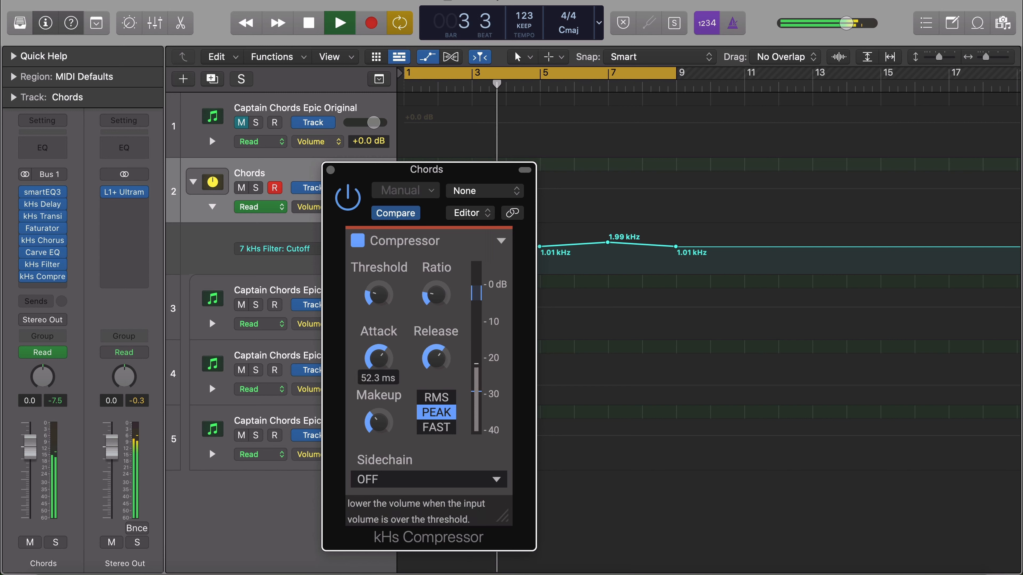
mouse_move(378, 294)
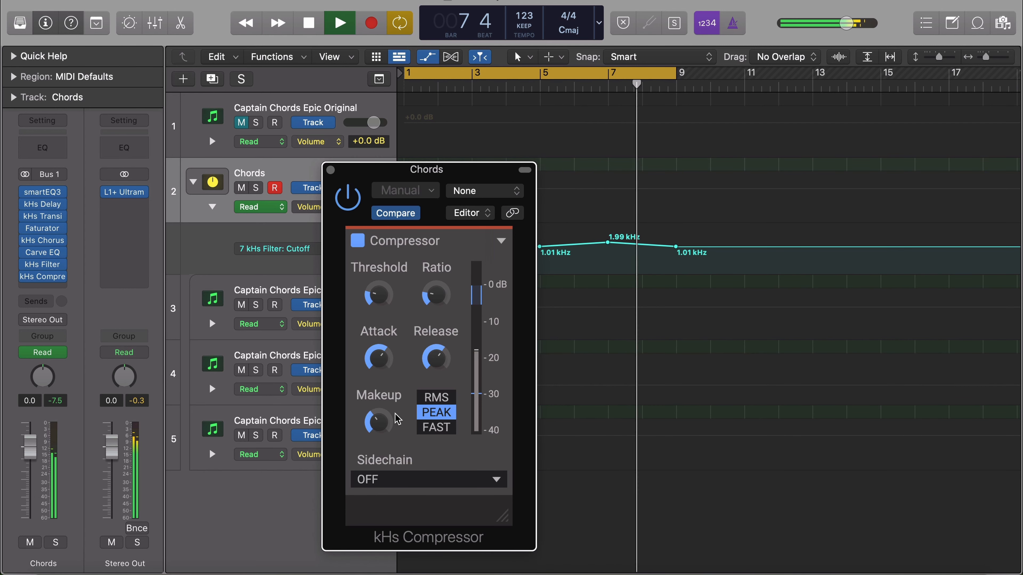
key("space")
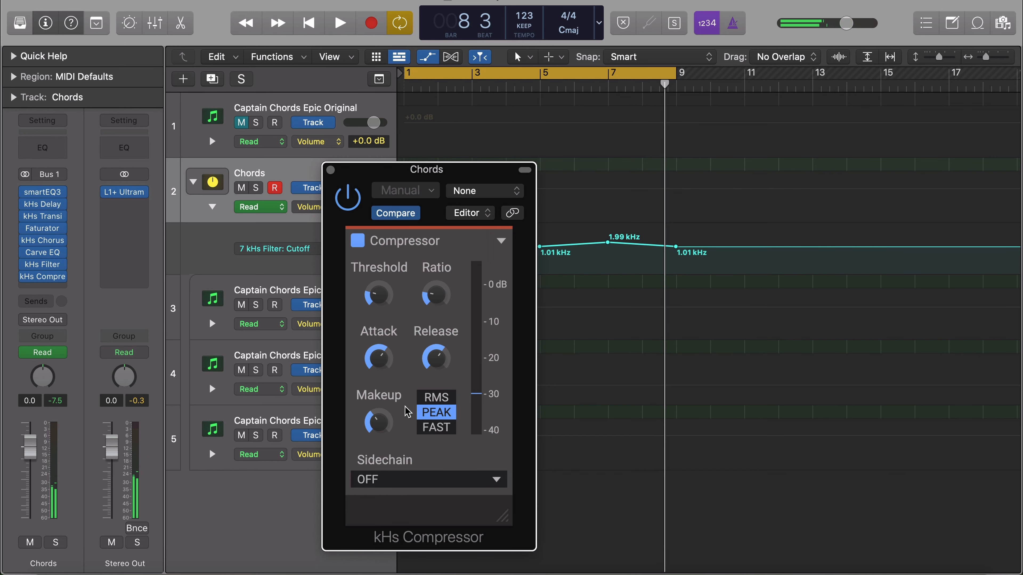
left_click(330, 170)
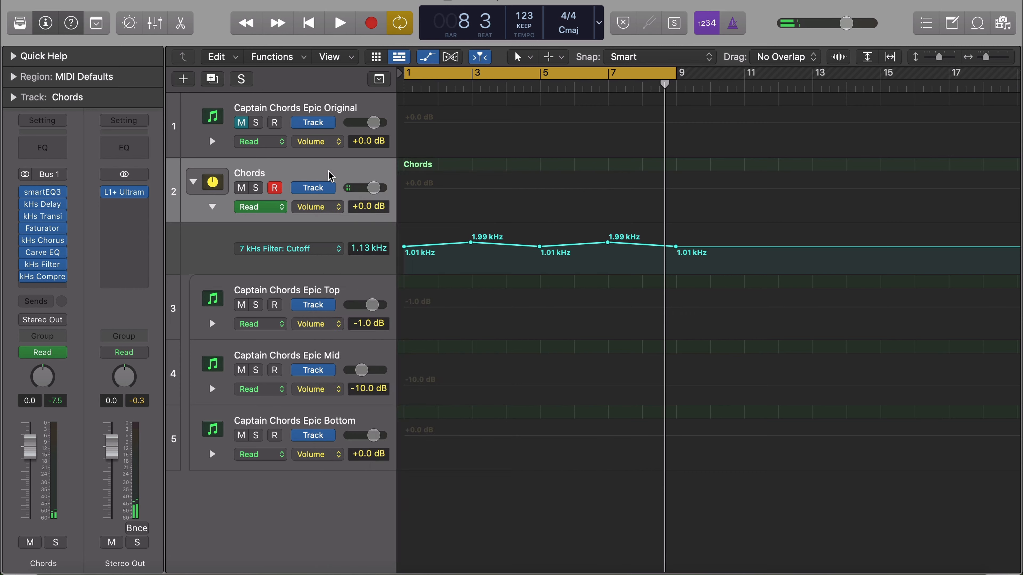
Open Captain Chords Epic on the Captain Chords Epic Top track, show its full four-chord progression, and briefly play it
left_click(286, 291)
left_click(48, 175)
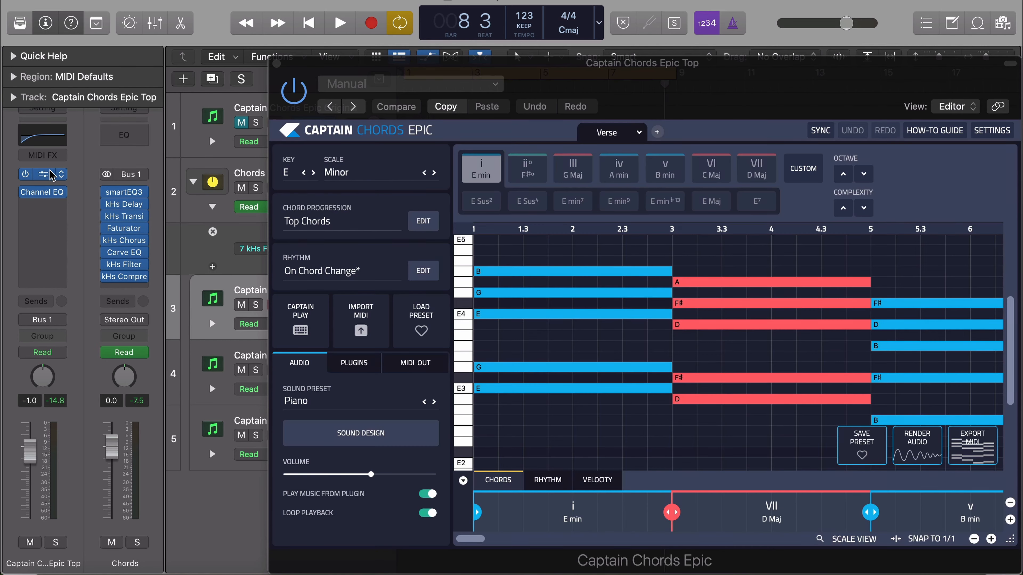
left_click_drag(764, 71, 627, 58)
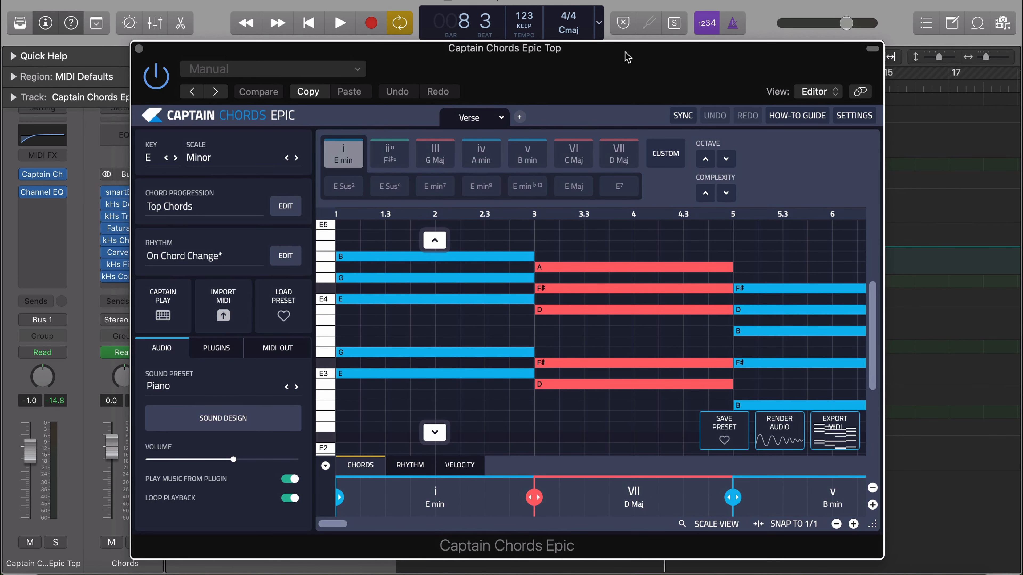
left_click(837, 523)
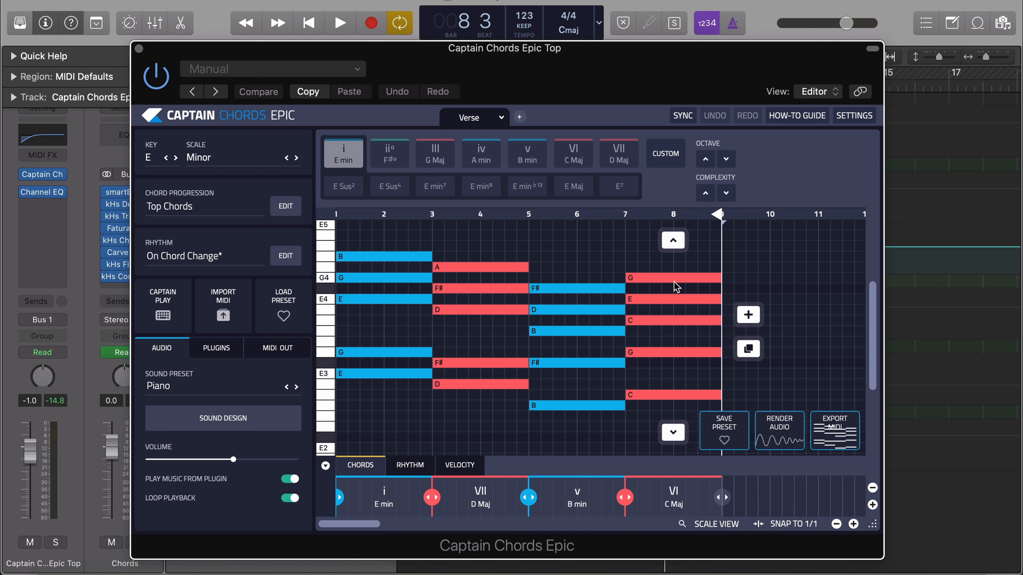
key("space")
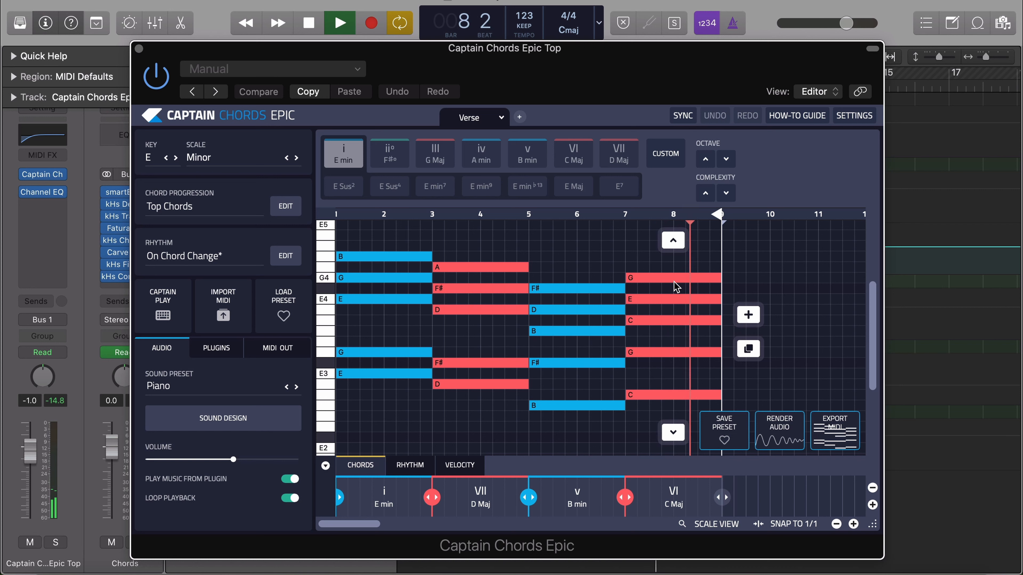
key("space")
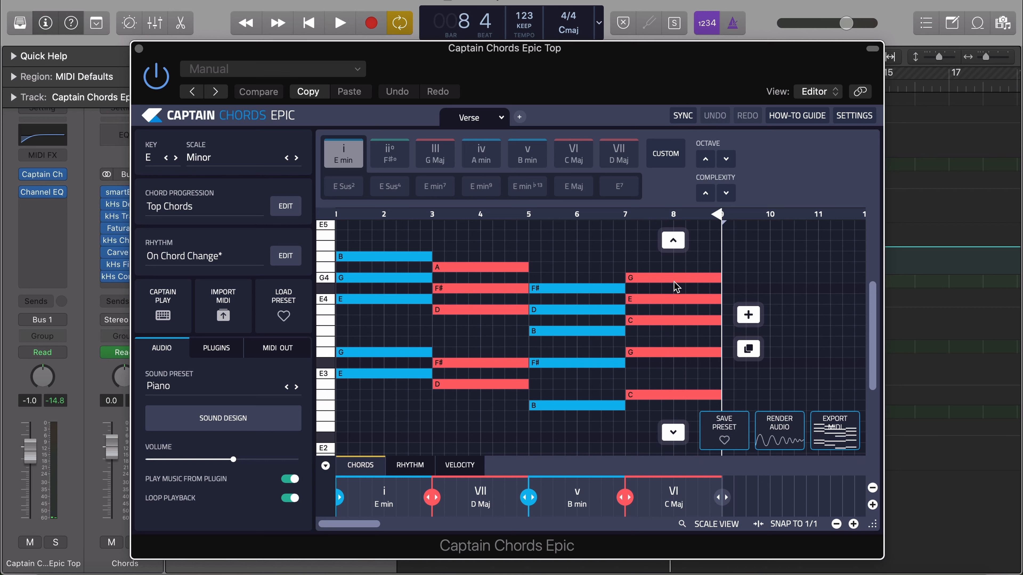